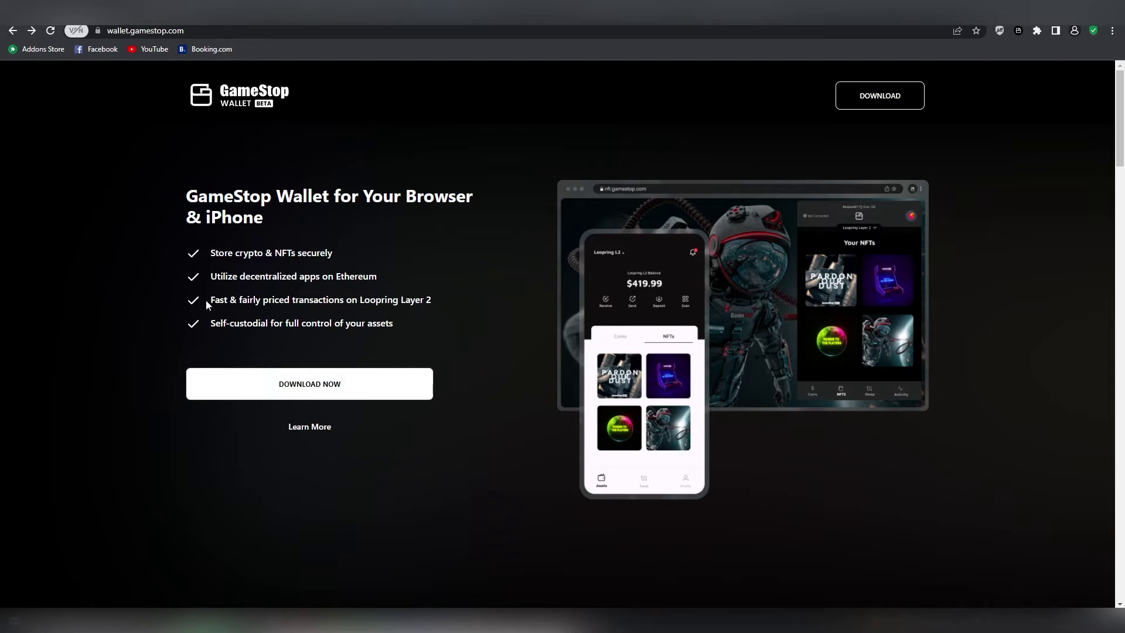
drag(358, 299, 437, 303)
click(437, 304)
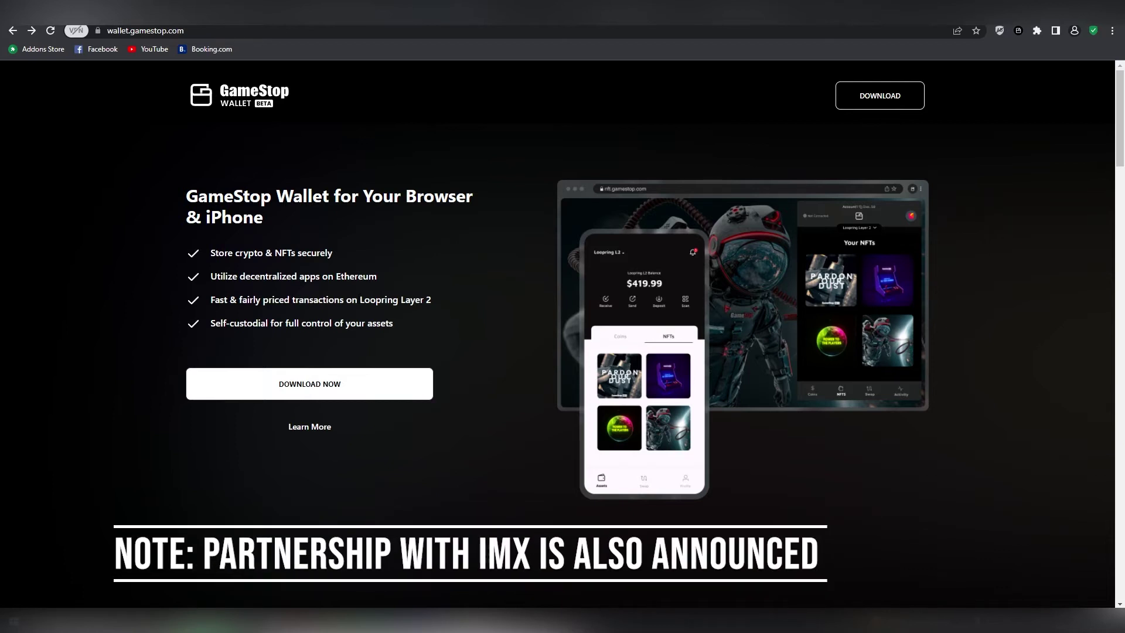
drag(359, 299, 446, 304)
click(451, 305)
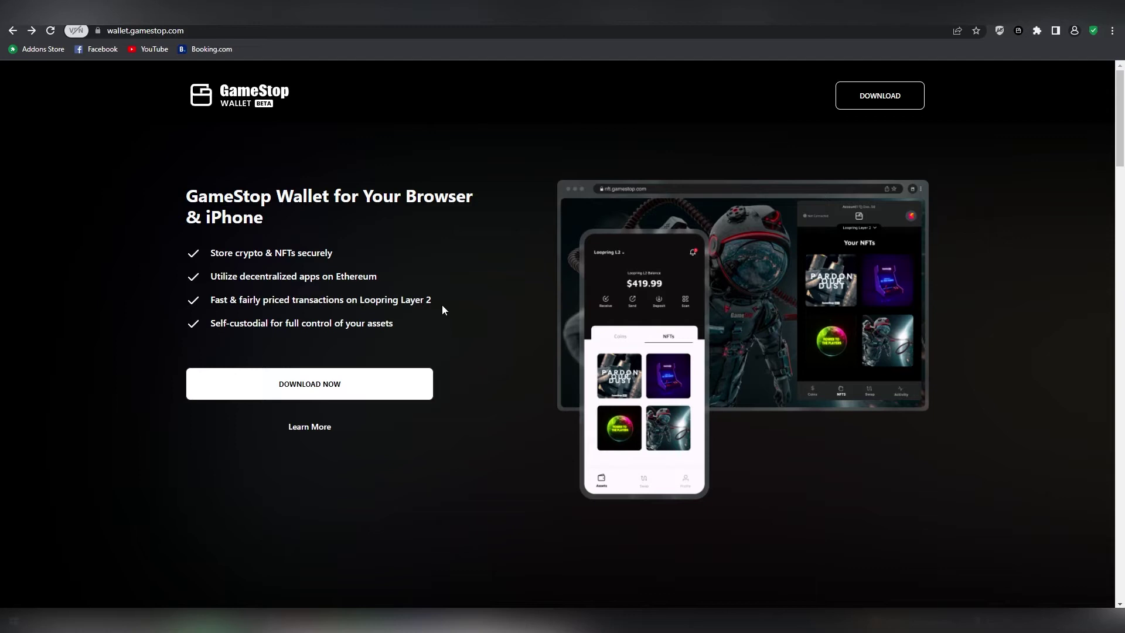
drag(360, 304, 444, 305)
click(444, 304)
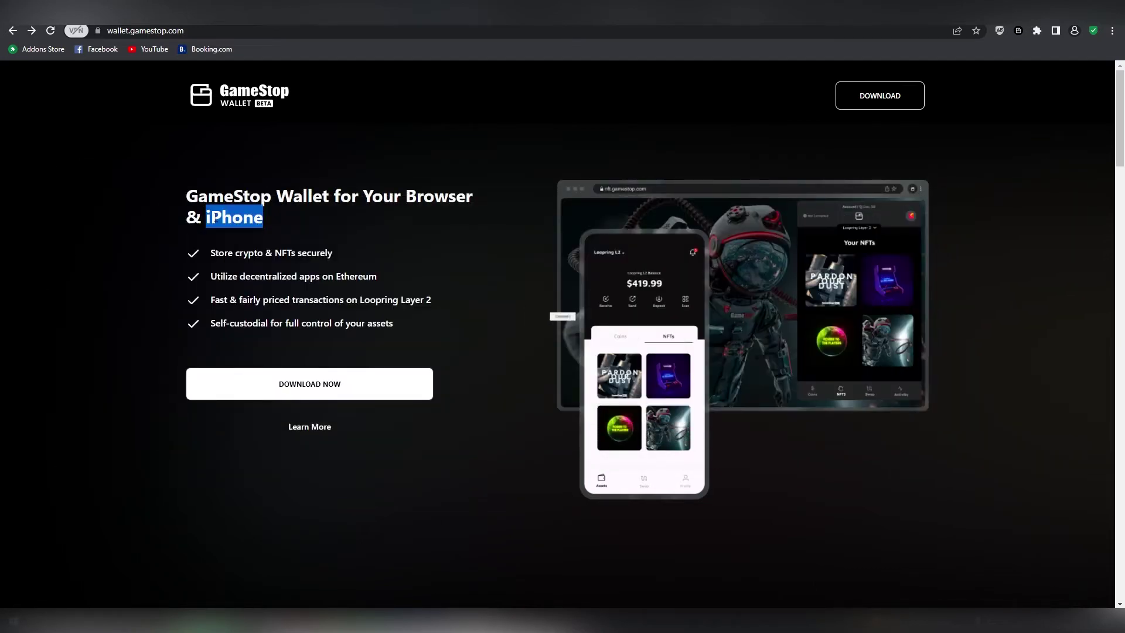
click(280, 208)
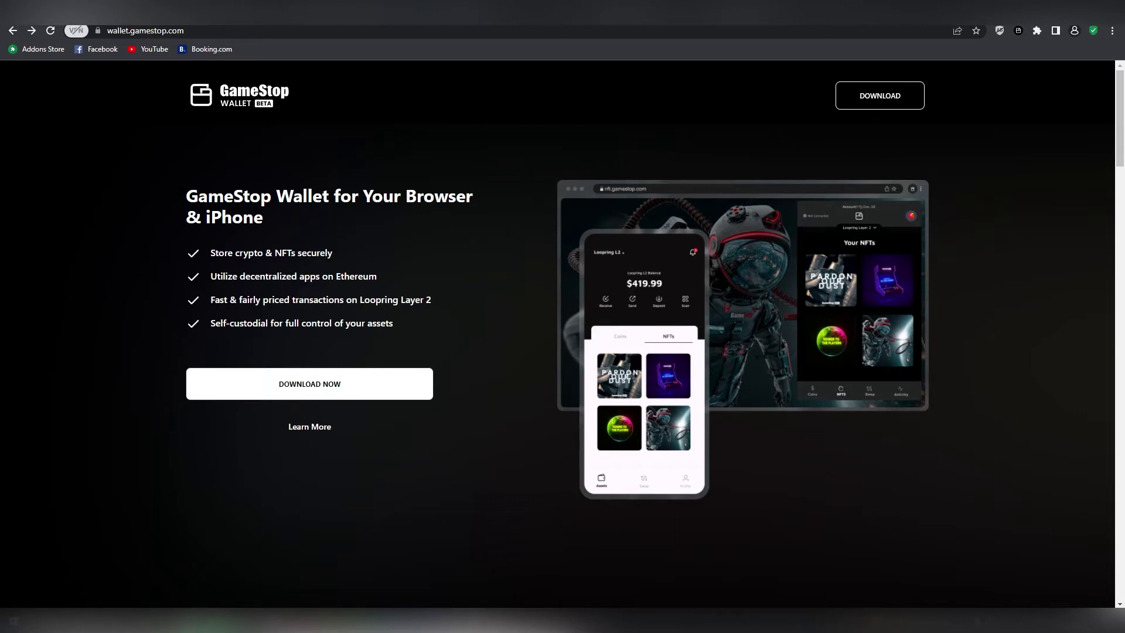
scroll(354, 213, down, 10)
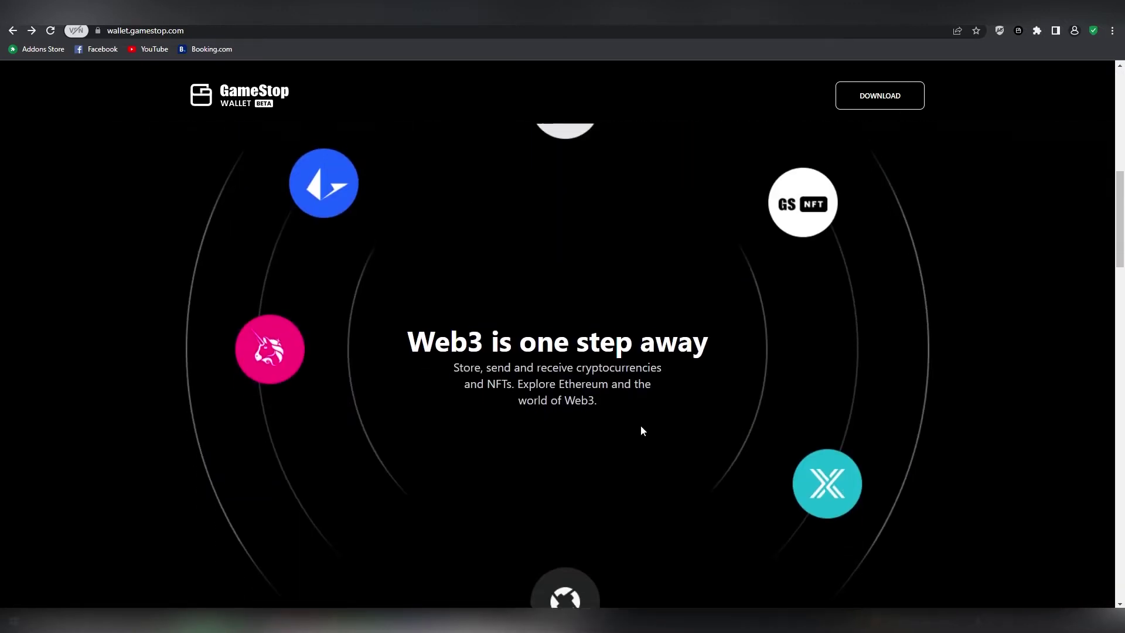
scroll(627, 281, down, 2)
scroll(799, 328, down, 3)
scroll(604, 326, down, 6)
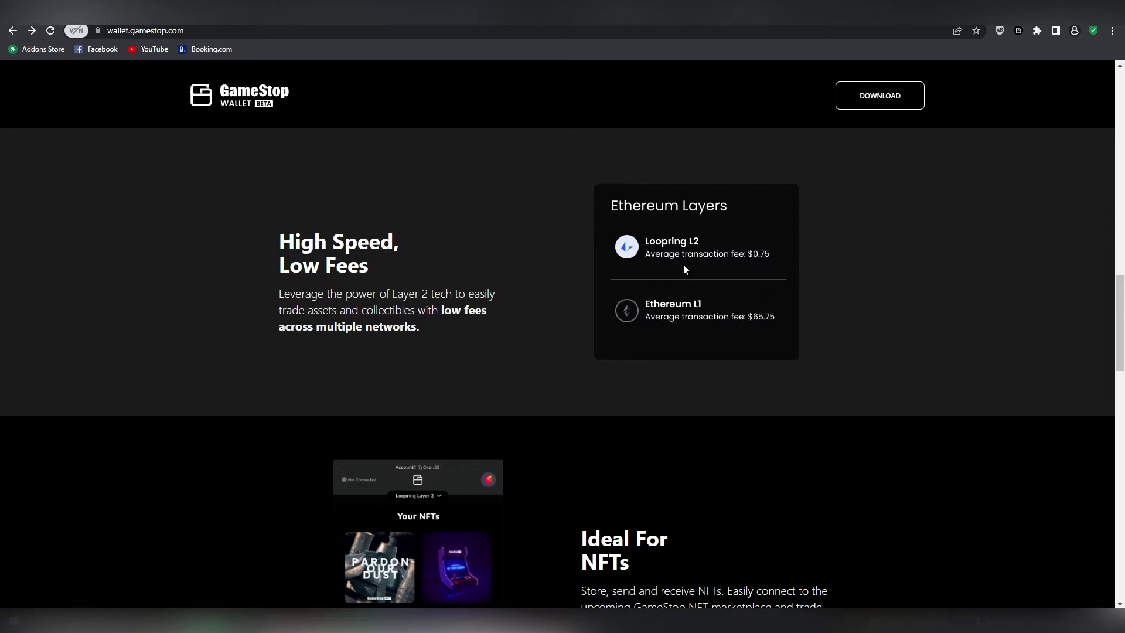
scroll(684, 268, up, 1)
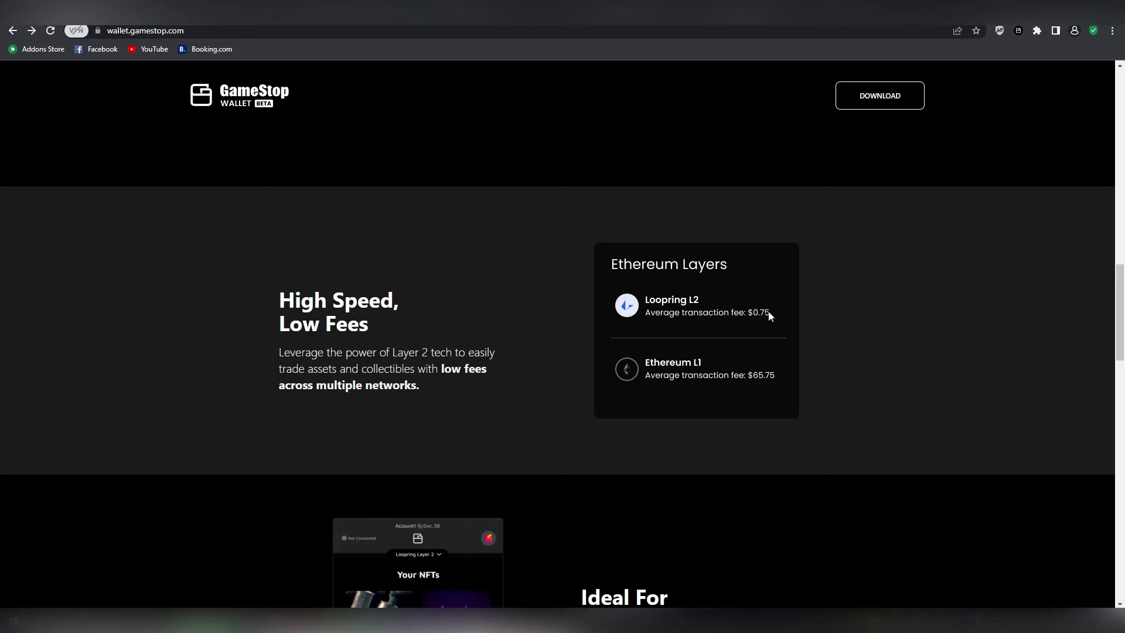
scroll(526, 283, down, 3)
scroll(525, 283, down, 3)
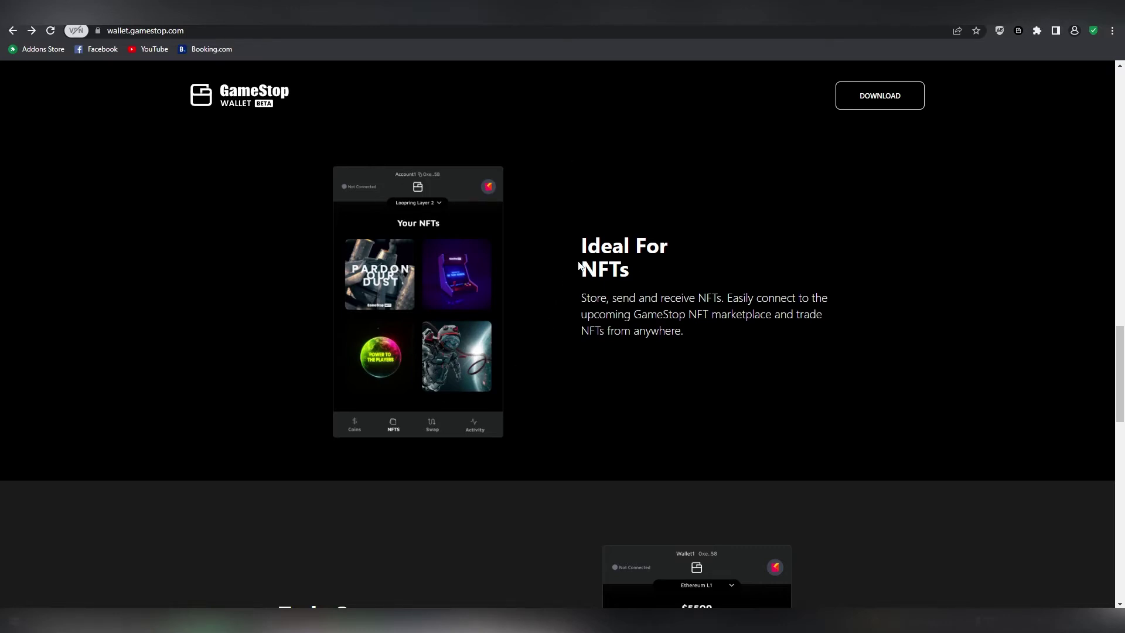
scroll(543, 267, down, 4)
scroll(454, 300, down, 1)
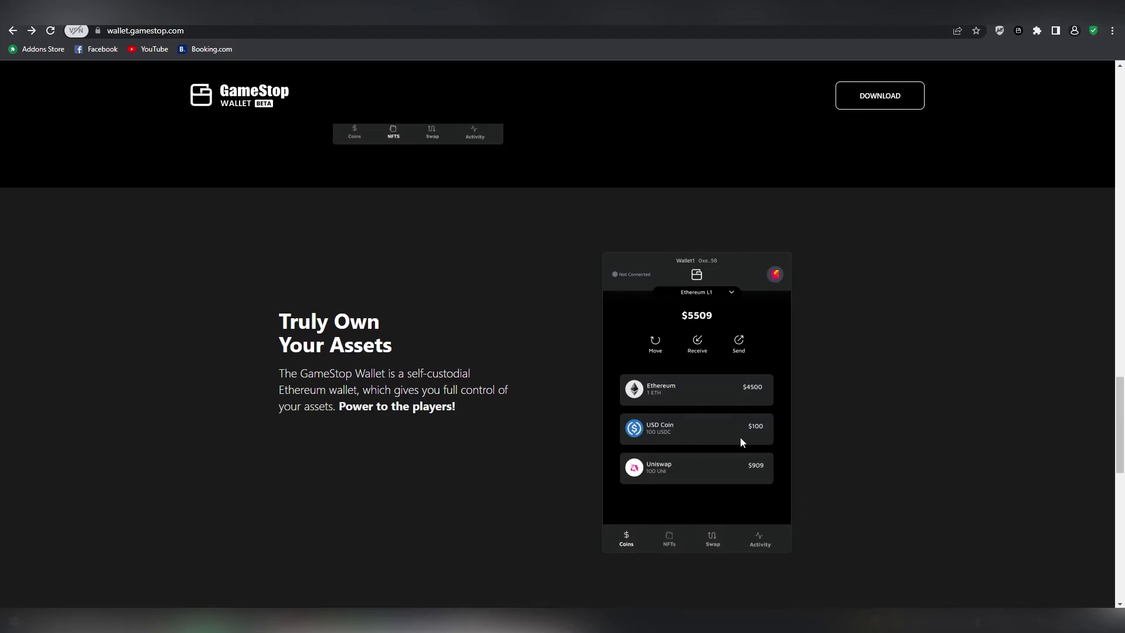
scroll(667, 410, down, 1)
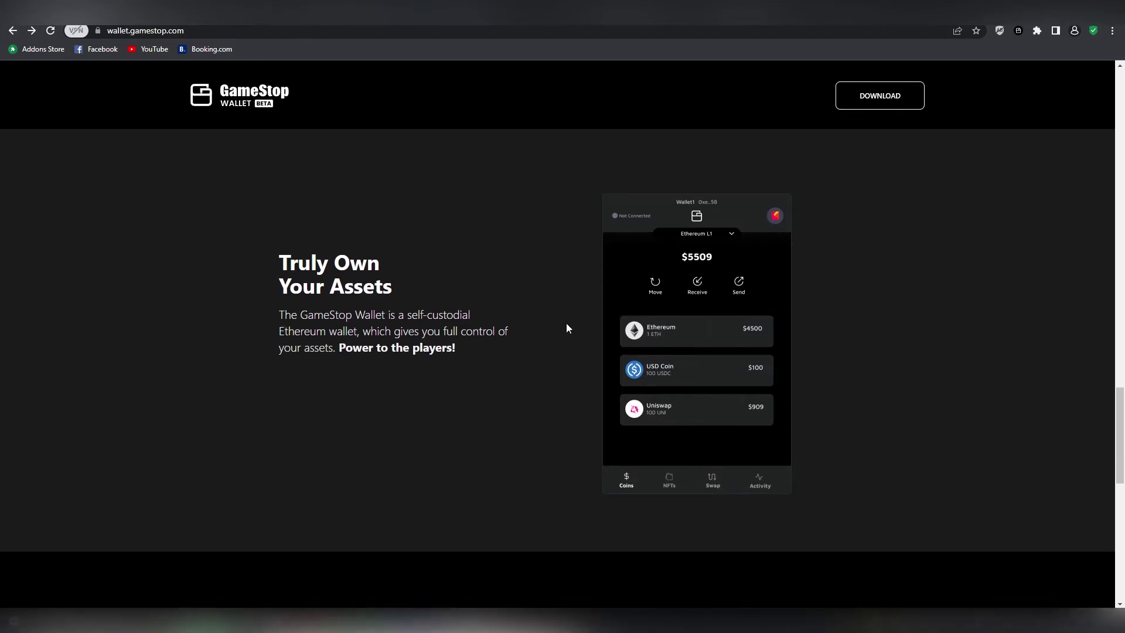
scroll(568, 311, down, 8)
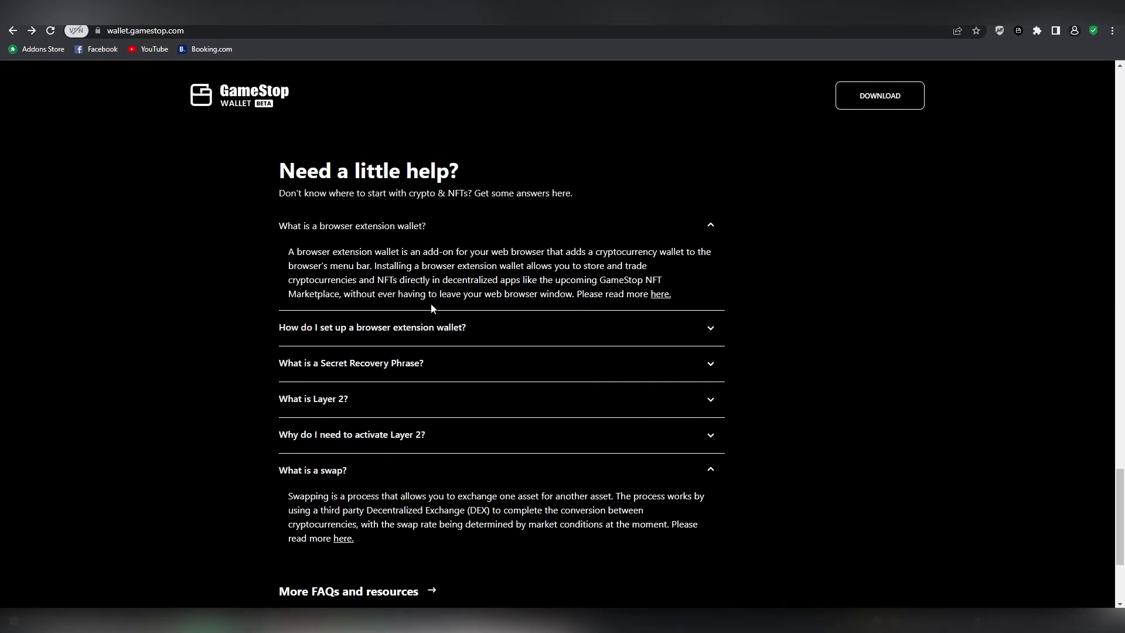
scroll(455, 329, down, 3)
scroll(570, 424, up, 15)
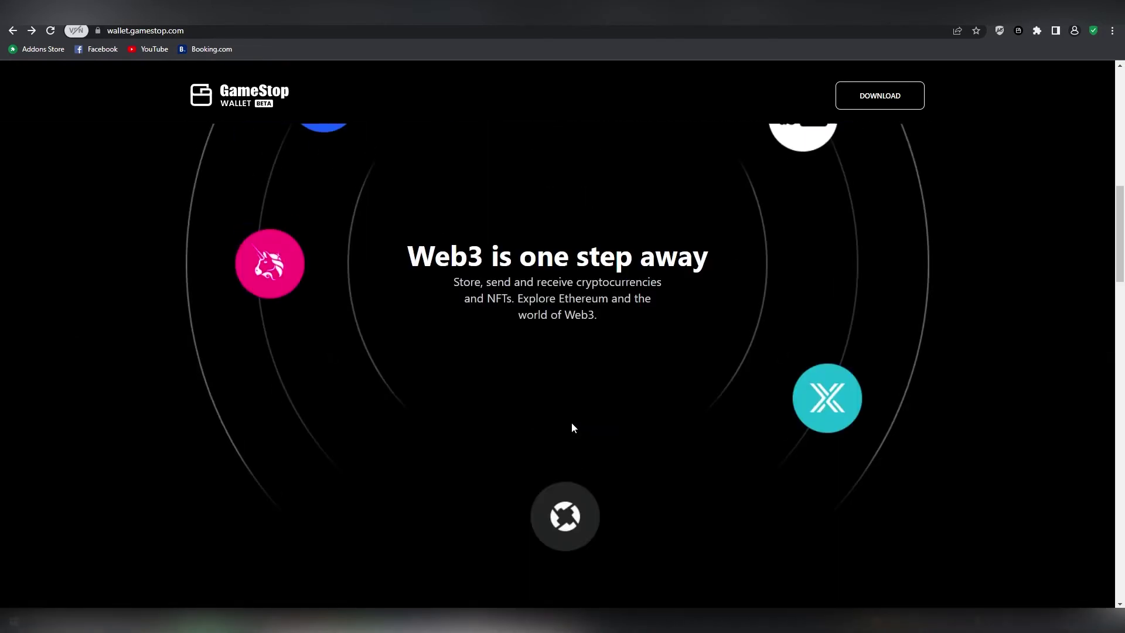
scroll(567, 410, up, 3)
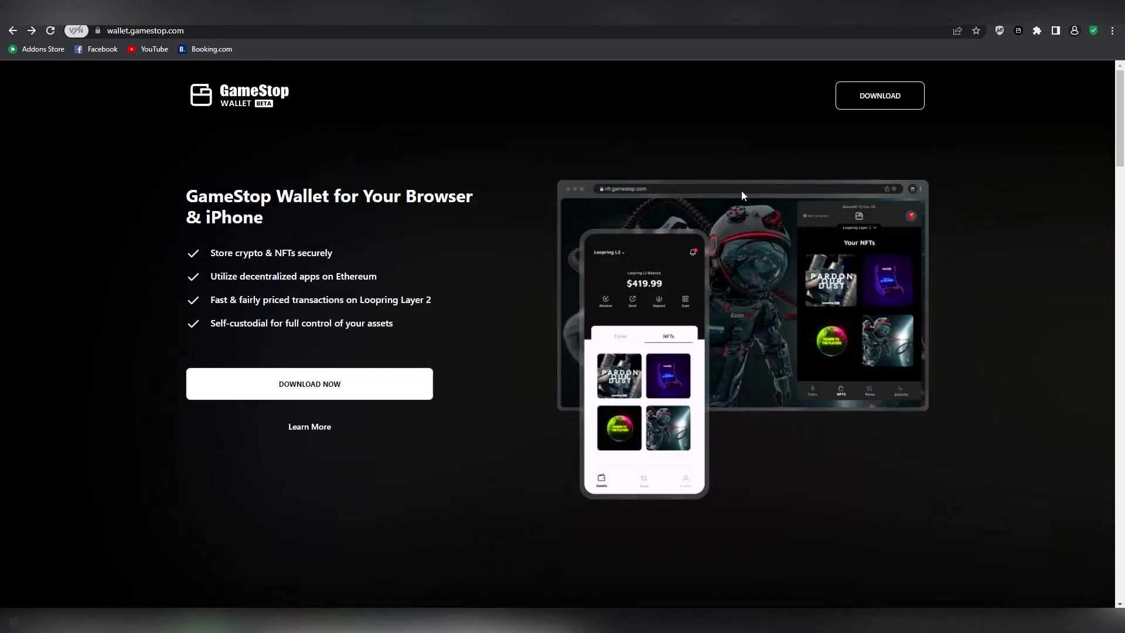
Step: Unlock the GameStop Wallet extension by entering the wallet password
click(1019, 30)
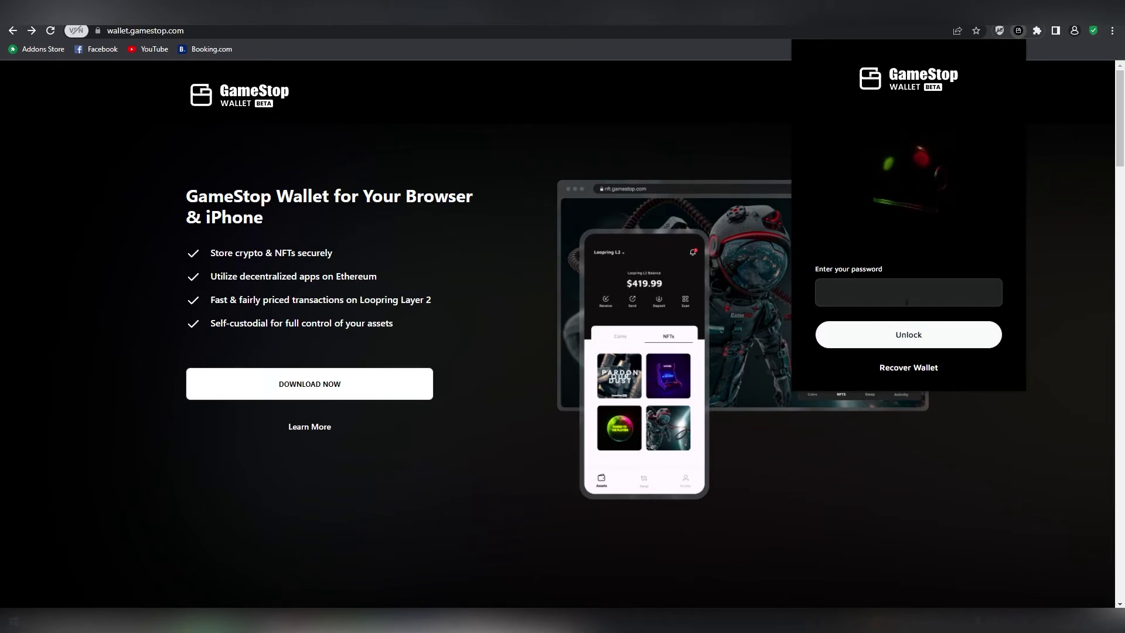
click(909, 299)
text(•••••••••)
key(Return)
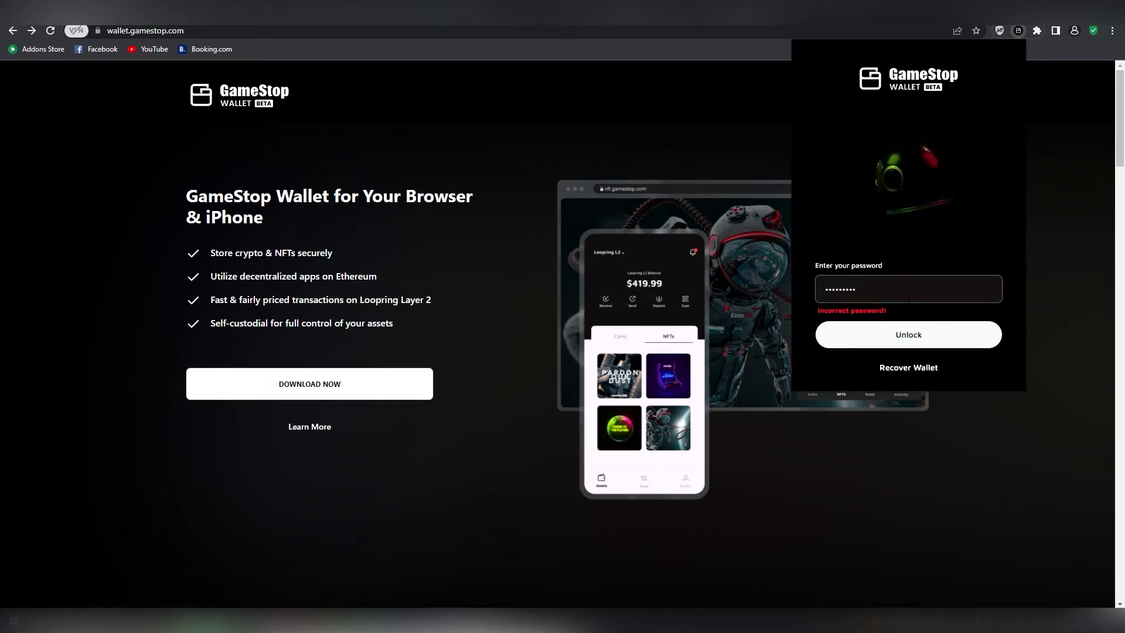
key(ctrl+a)
text(•••••••••)
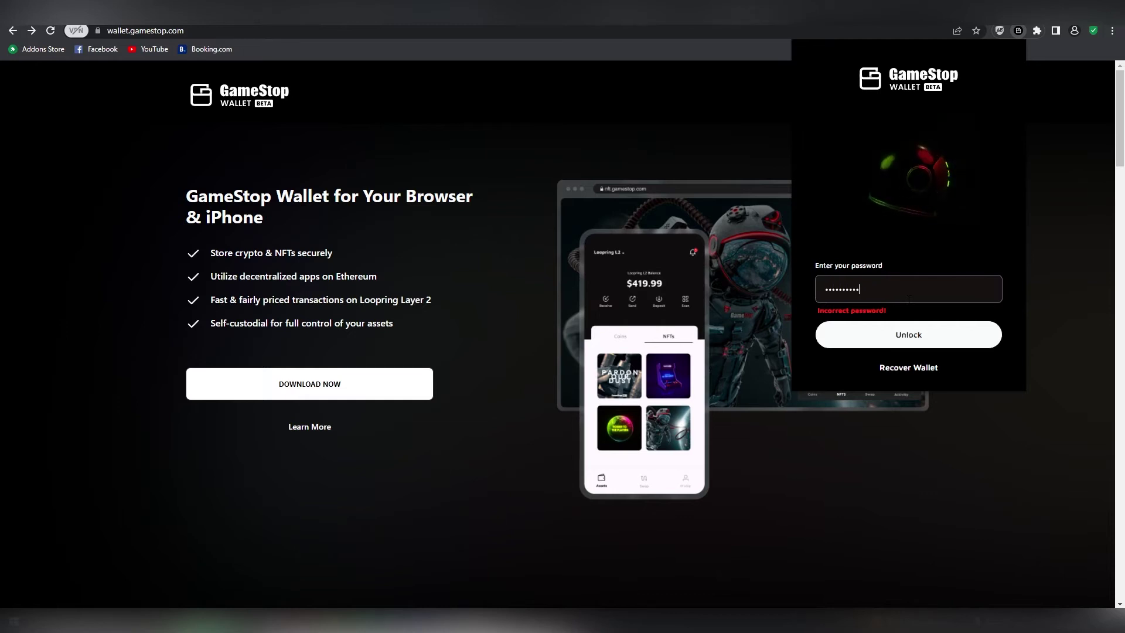
key(Return)
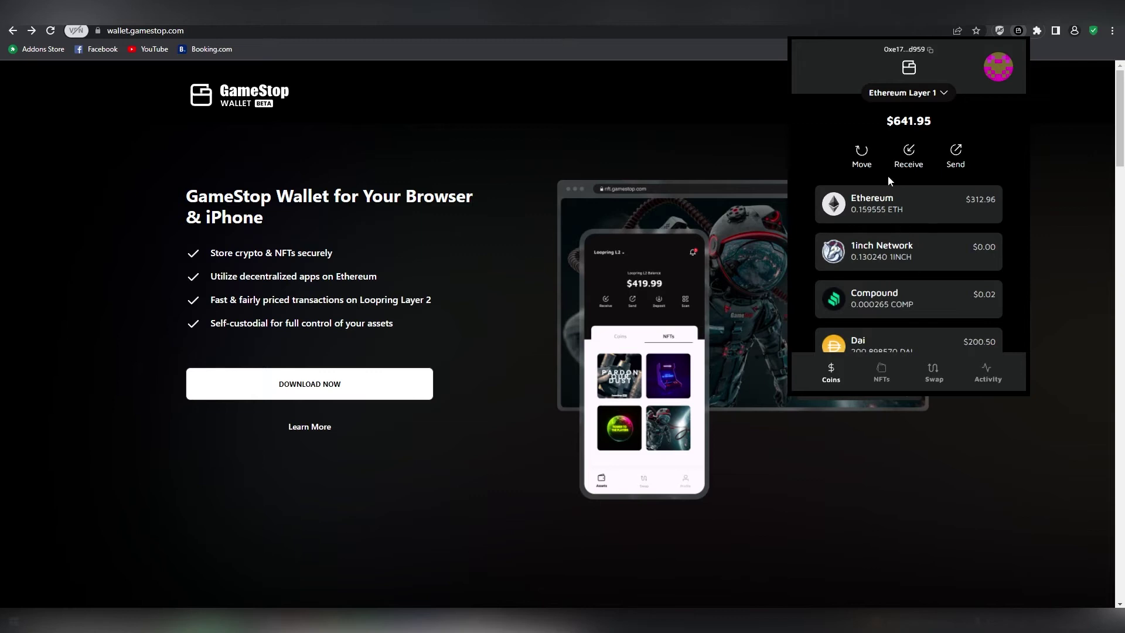
Step: Review the $641.95 total balance and the Ethereum holding's details, then browse the coin list
drag(884, 121, 937, 118)
click(937, 118)
click(897, 211)
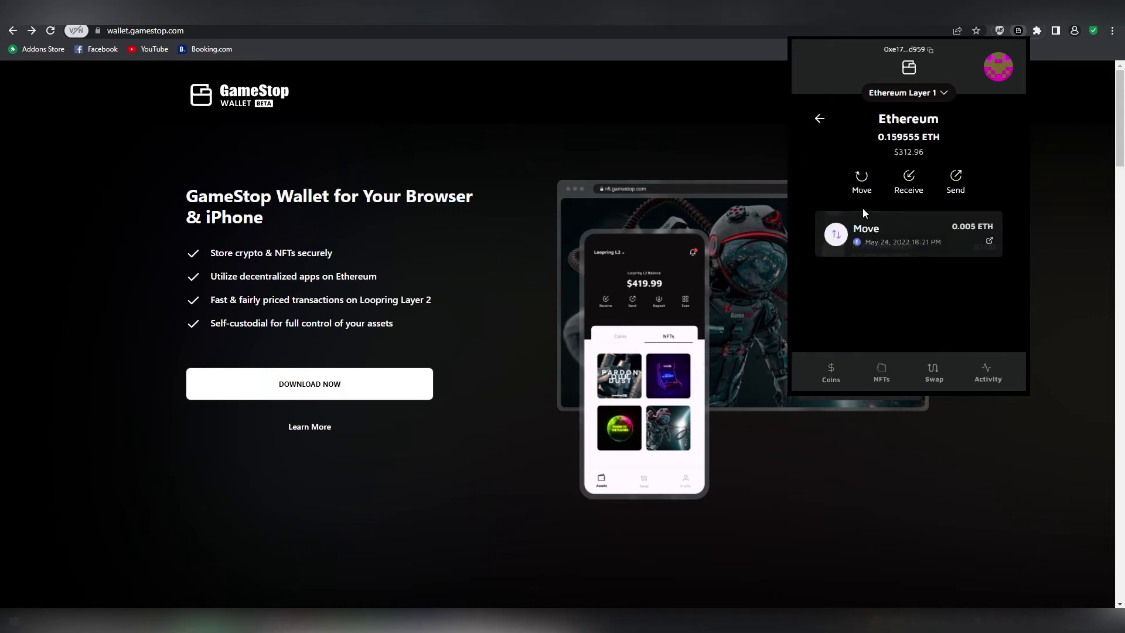
drag(937, 255, 849, 307)
click(887, 280)
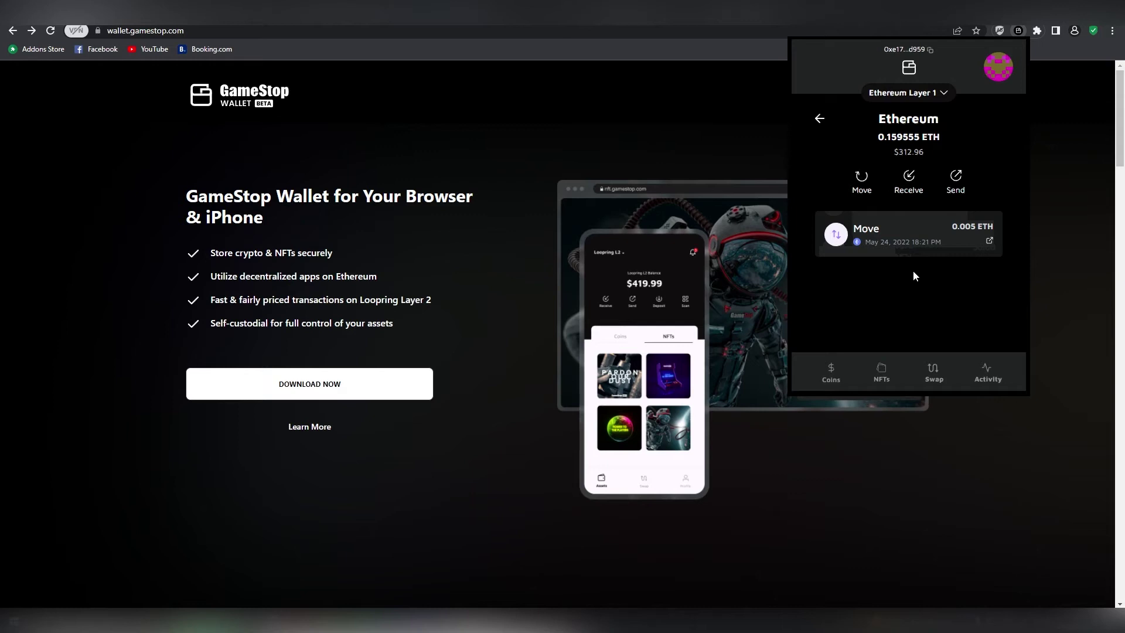
click(818, 117)
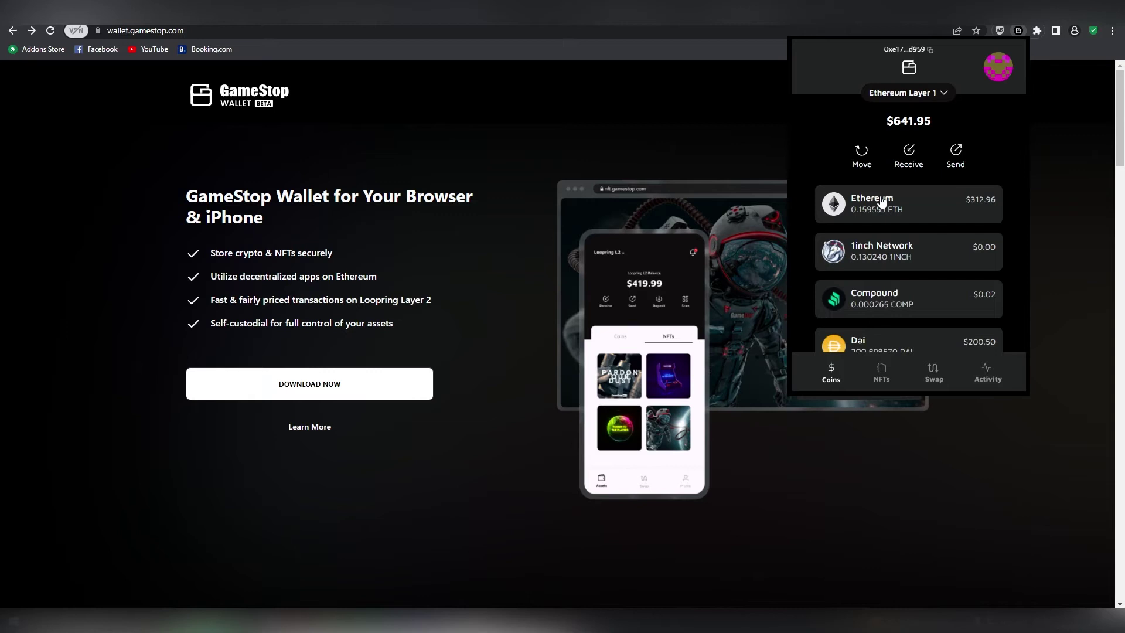
scroll(878, 205, down, 1)
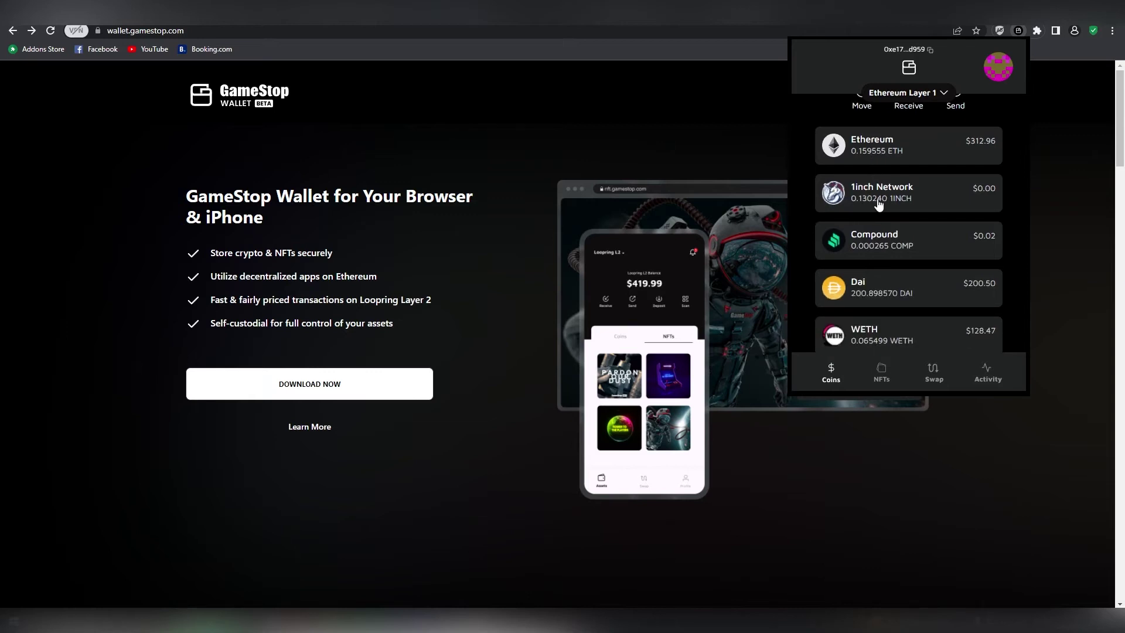
scroll(862, 280, down, 1)
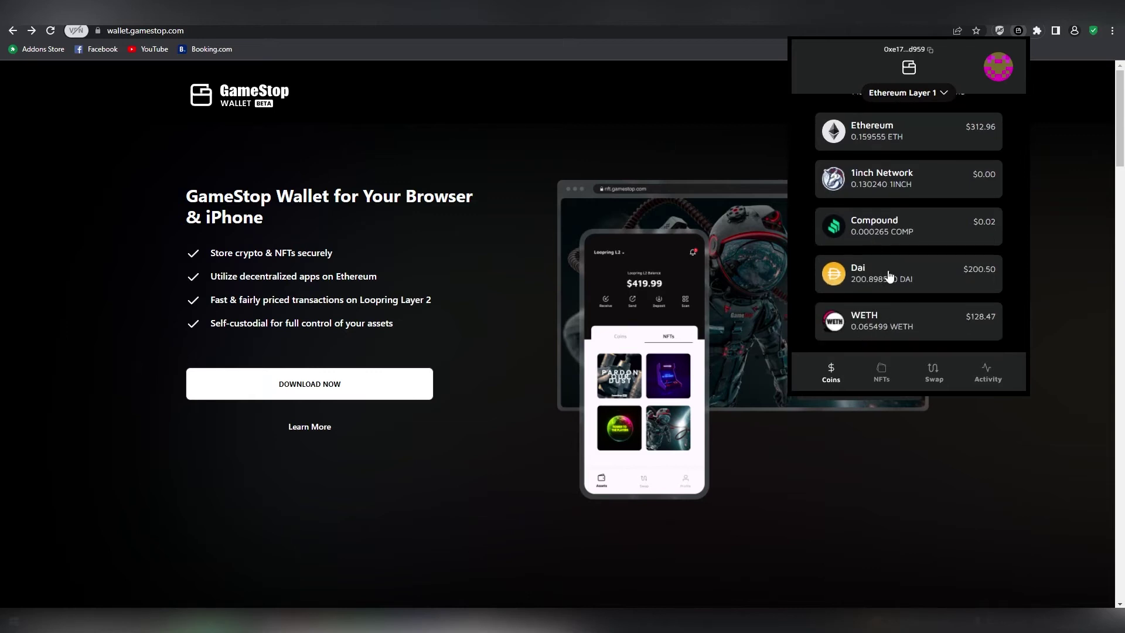
scroll(900, 304, up, 2)
Step: Copy the wallet address from Receive Coin, then view the Your NFTs collection
click(901, 153)
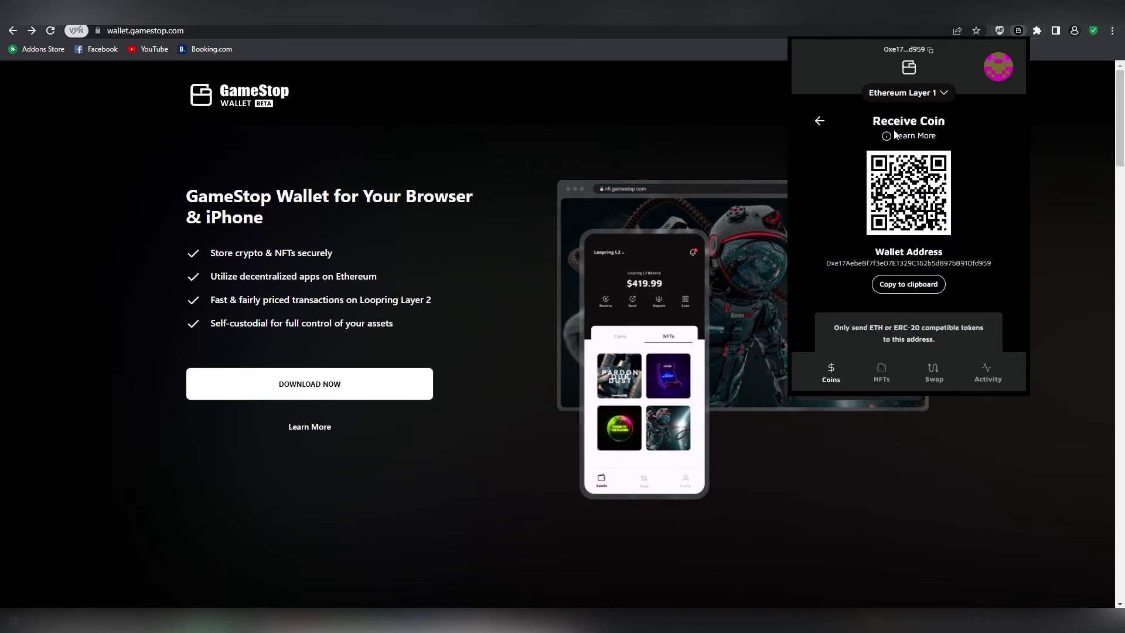
click(915, 285)
click(820, 122)
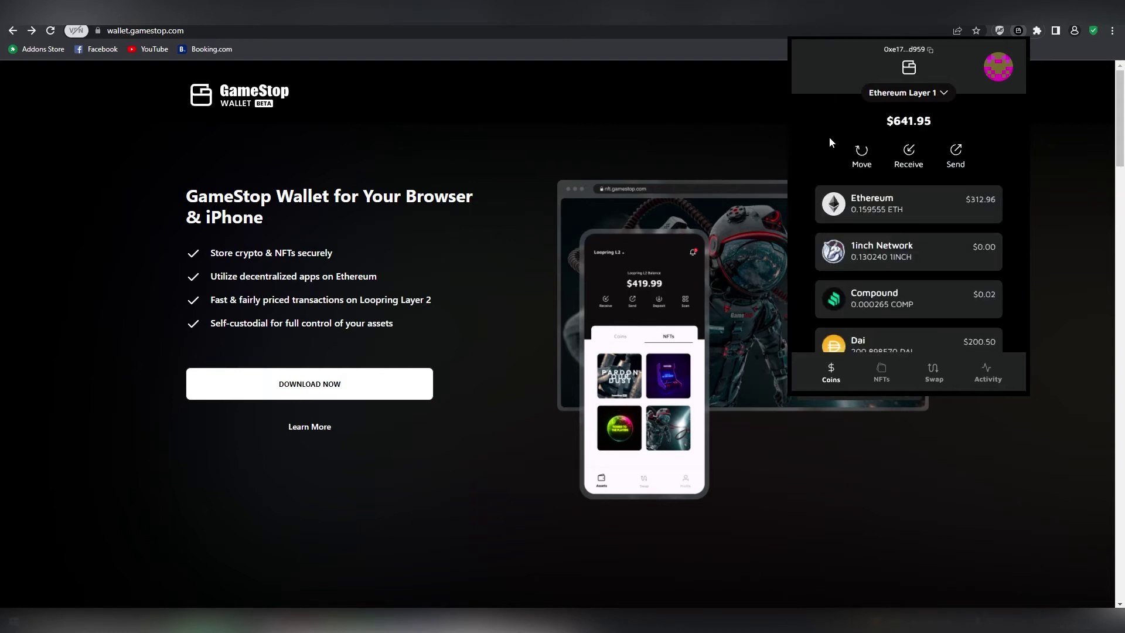
click(881, 372)
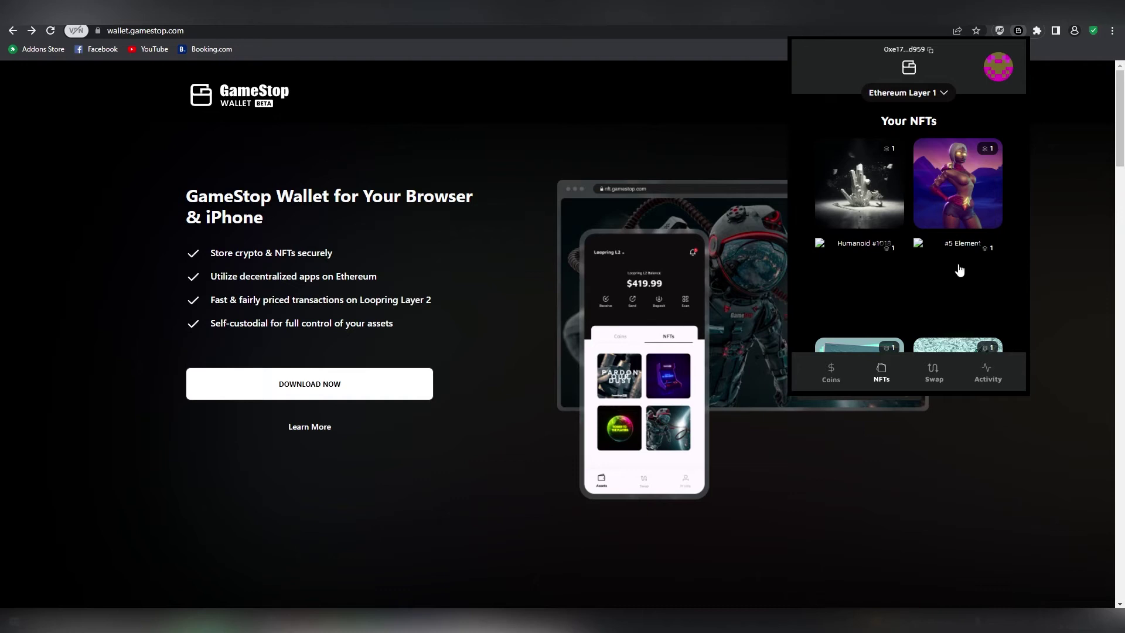
Step: Open the first NFT's details and play, then pause, its video preview
click(881, 199)
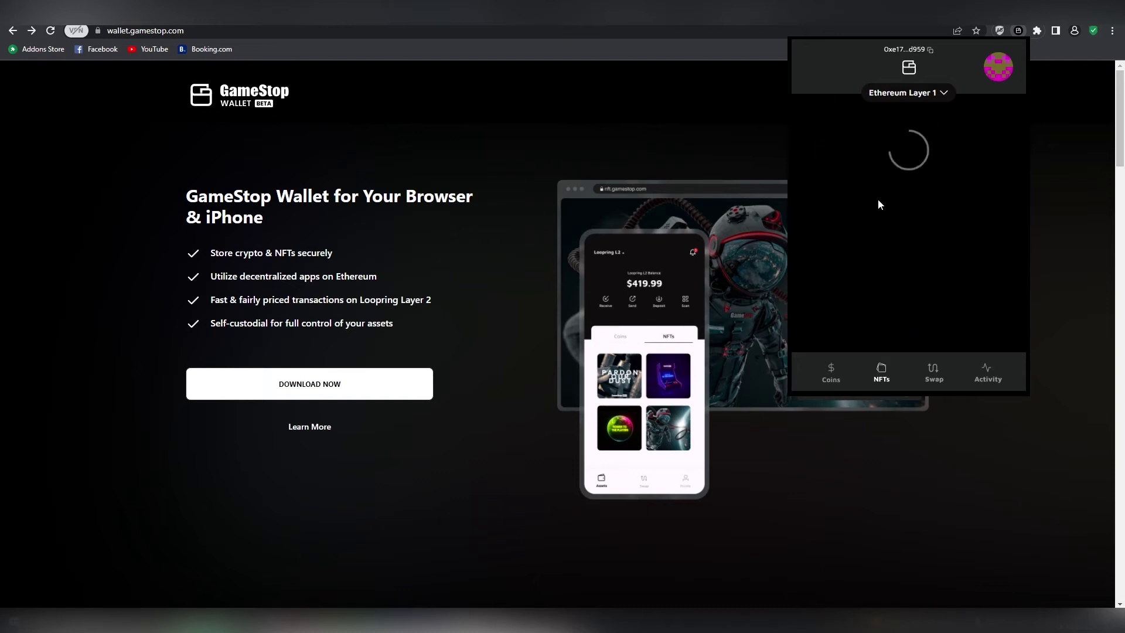
scroll(921, 233, down, 2)
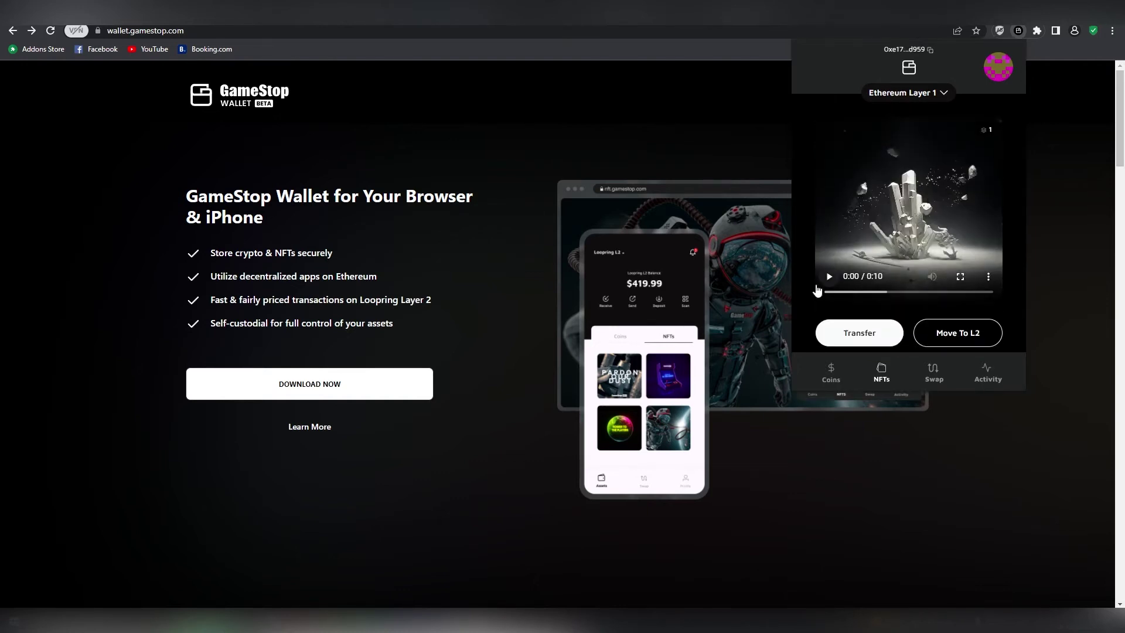
click(828, 276)
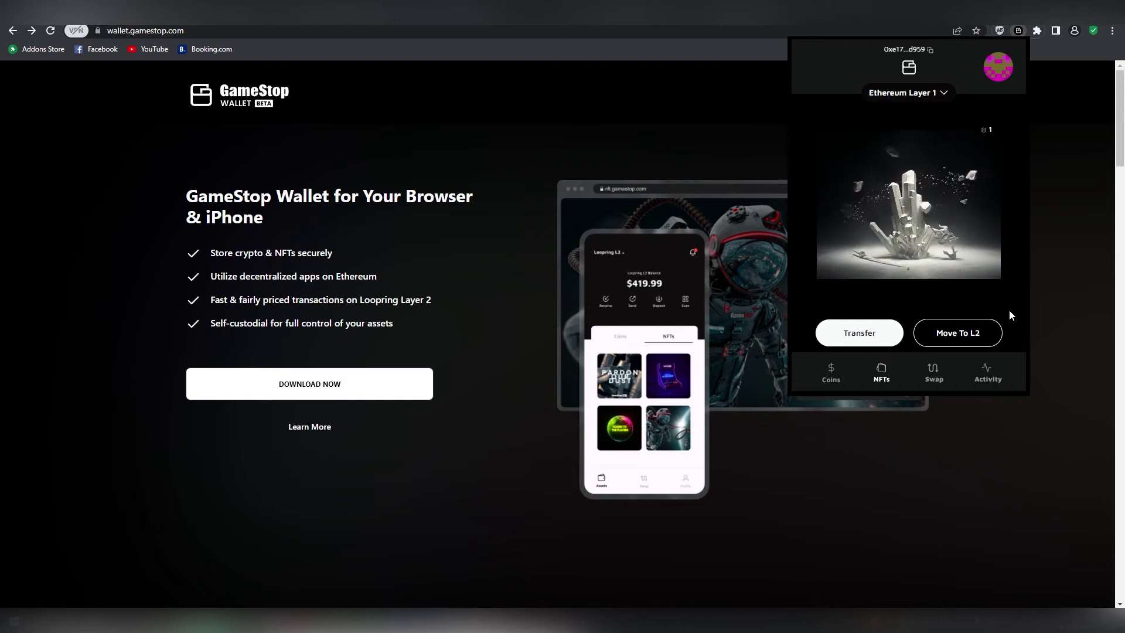
click(914, 211)
click(827, 291)
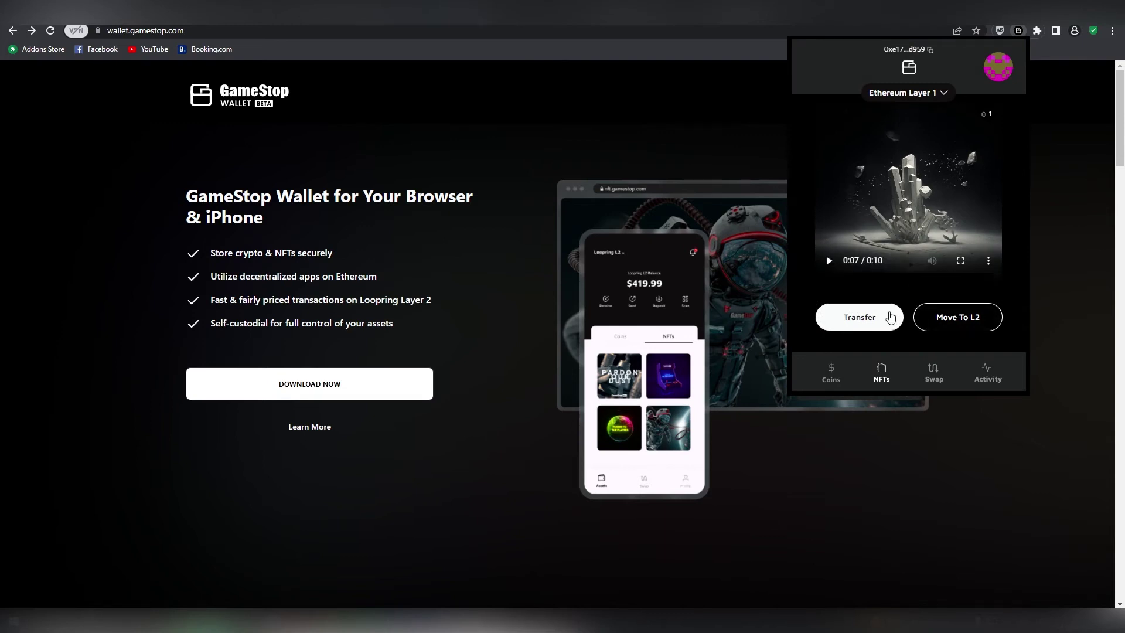
Step: Start a Transfer NFT, cancel it, and return to Your NFTs
click(881, 320)
click(921, 275)
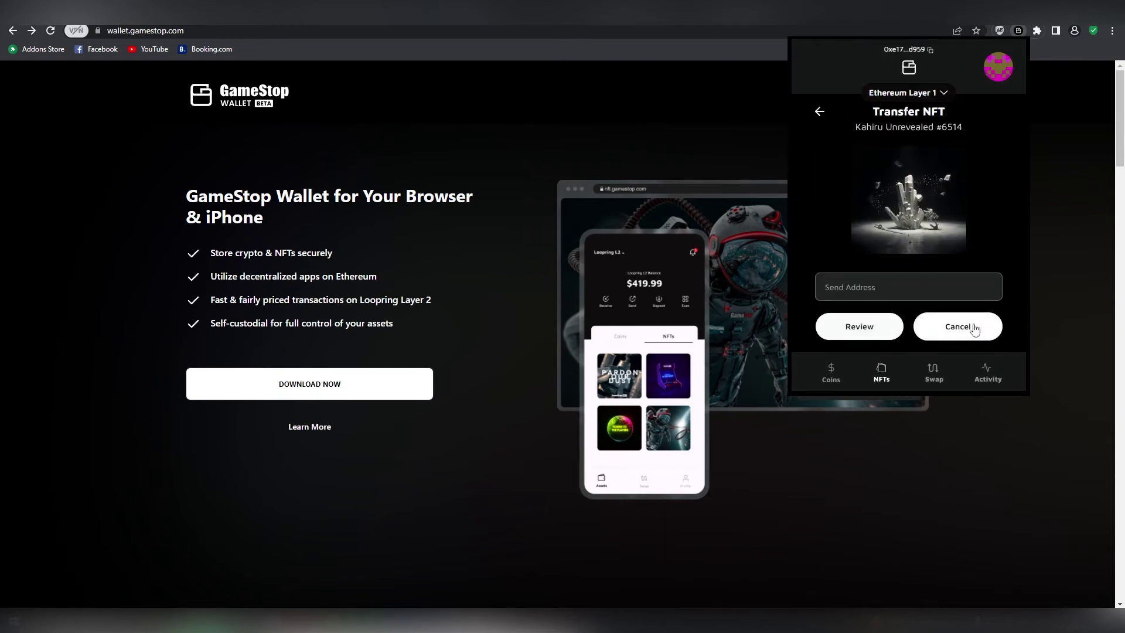
click(919, 330)
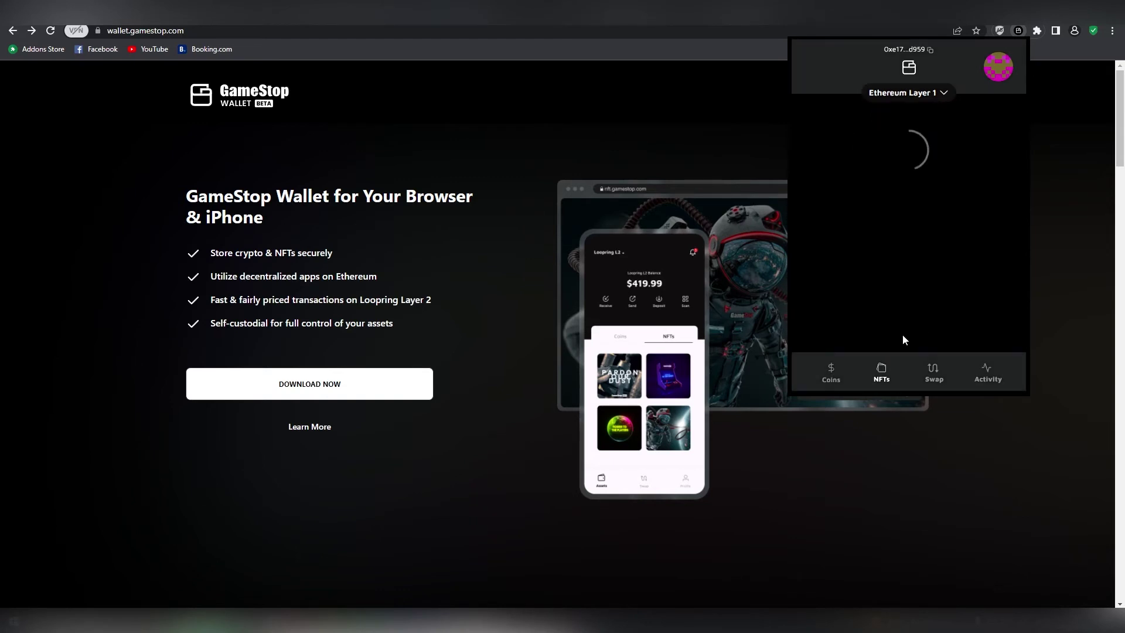
click(826, 120)
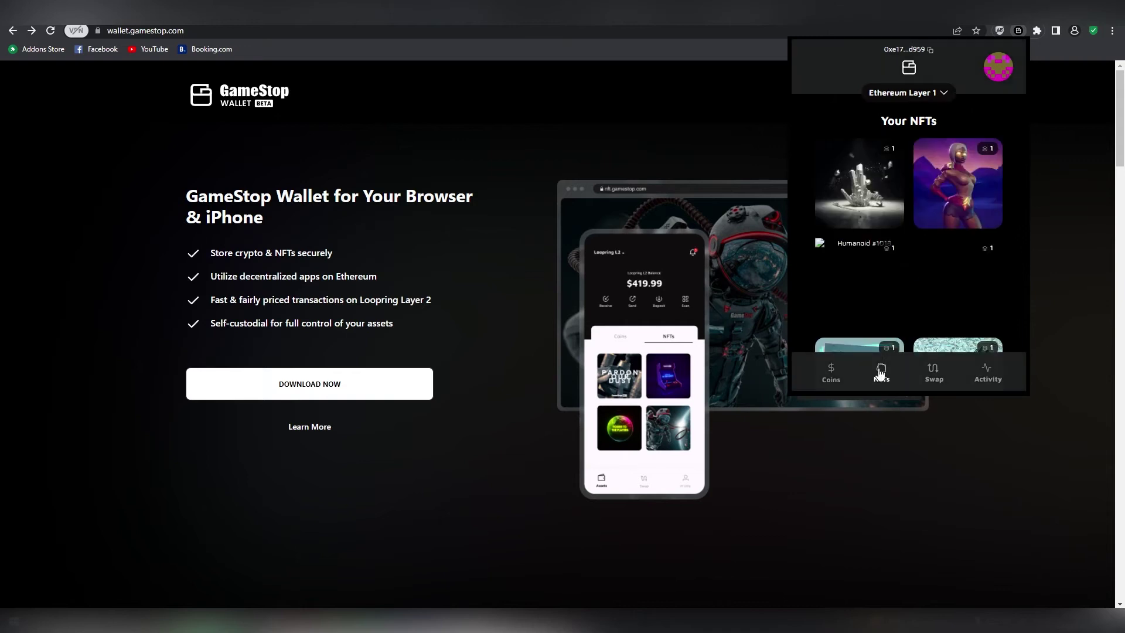
Step: Look at the Evaverse #146 NFT details and return to the list
click(979, 186)
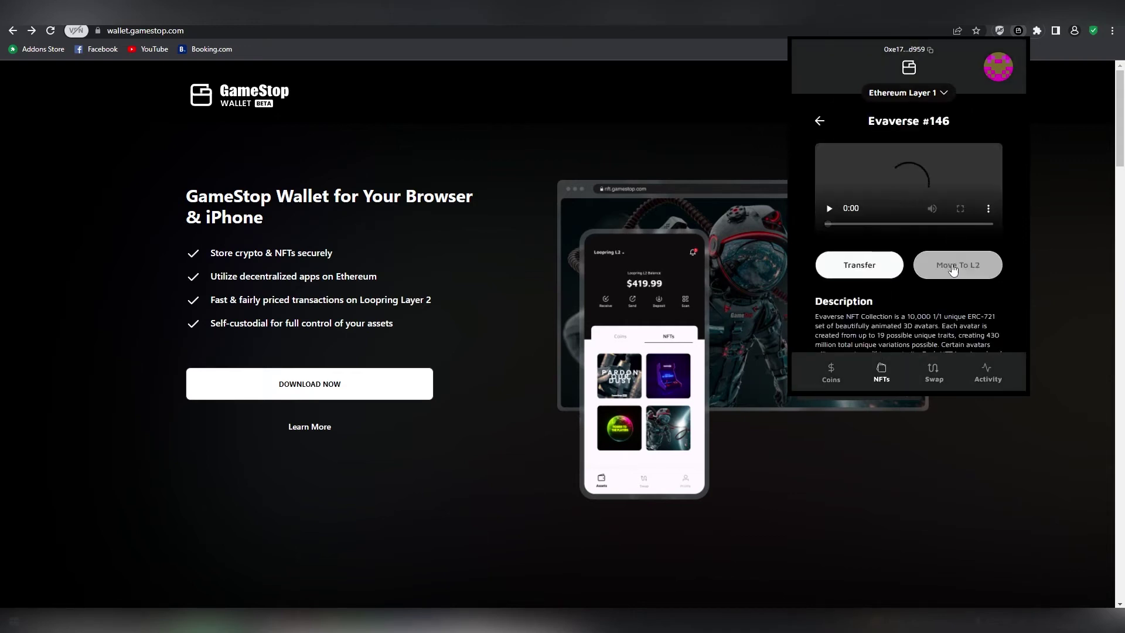
click(820, 120)
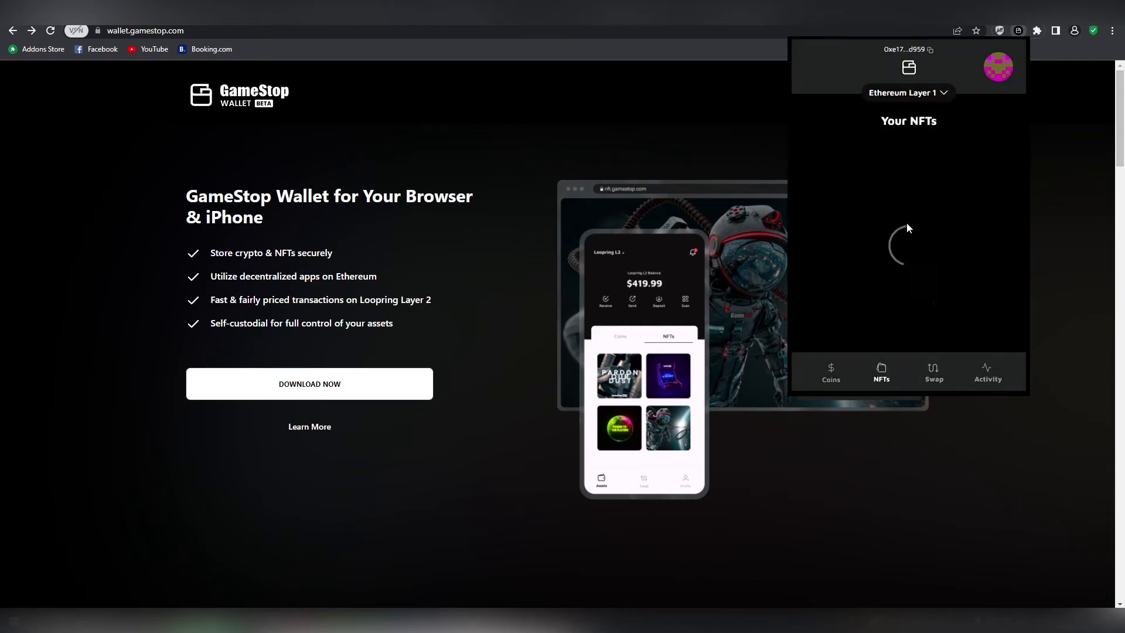
scroll(945, 223, down, 3)
Step: Open Aaron's Favorite Fork, review its properties and Move To L2 fees without approving
click(953, 221)
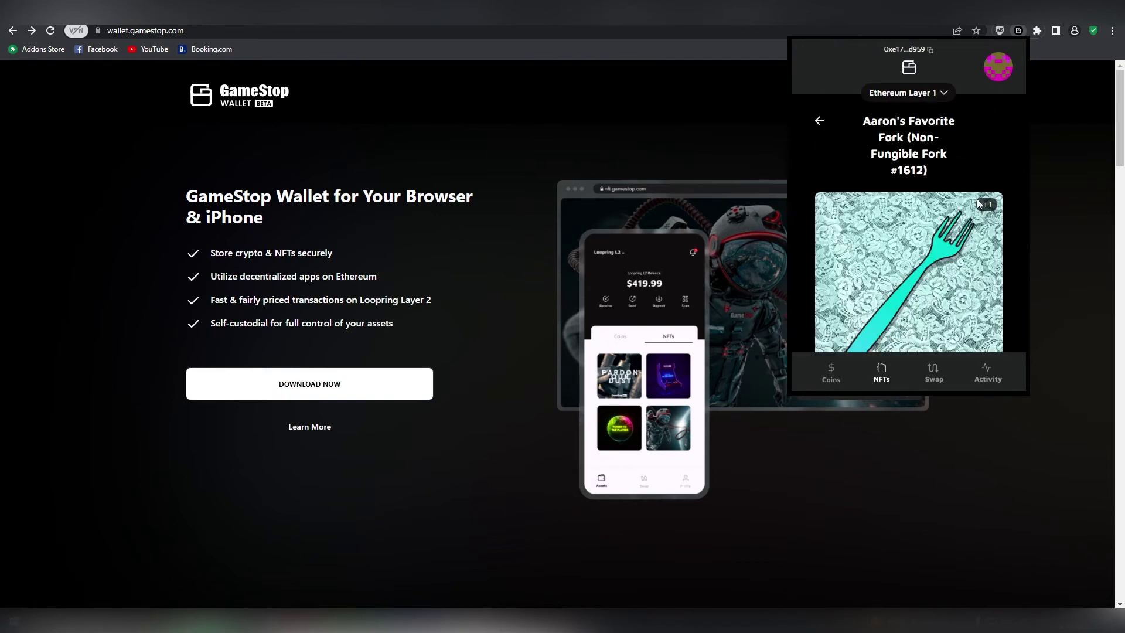
scroll(914, 222, down, 4)
scroll(891, 223, up, 2)
scroll(909, 226, down, 3)
scroll(910, 227, down, 1)
scroll(919, 265, down, 1)
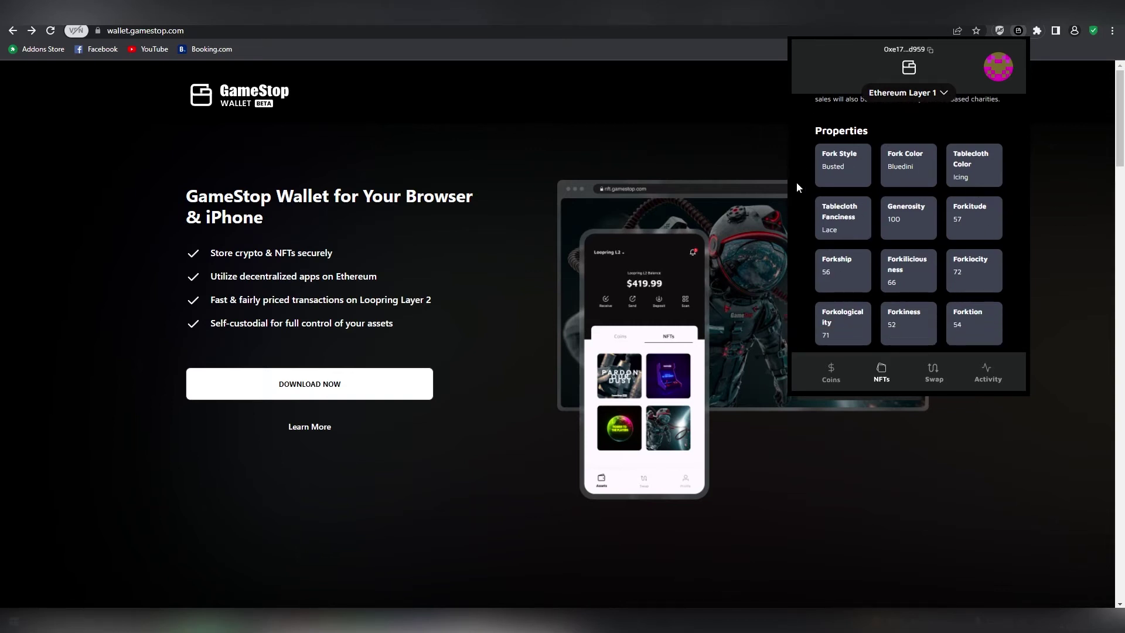
scroll(984, 311, up, 5)
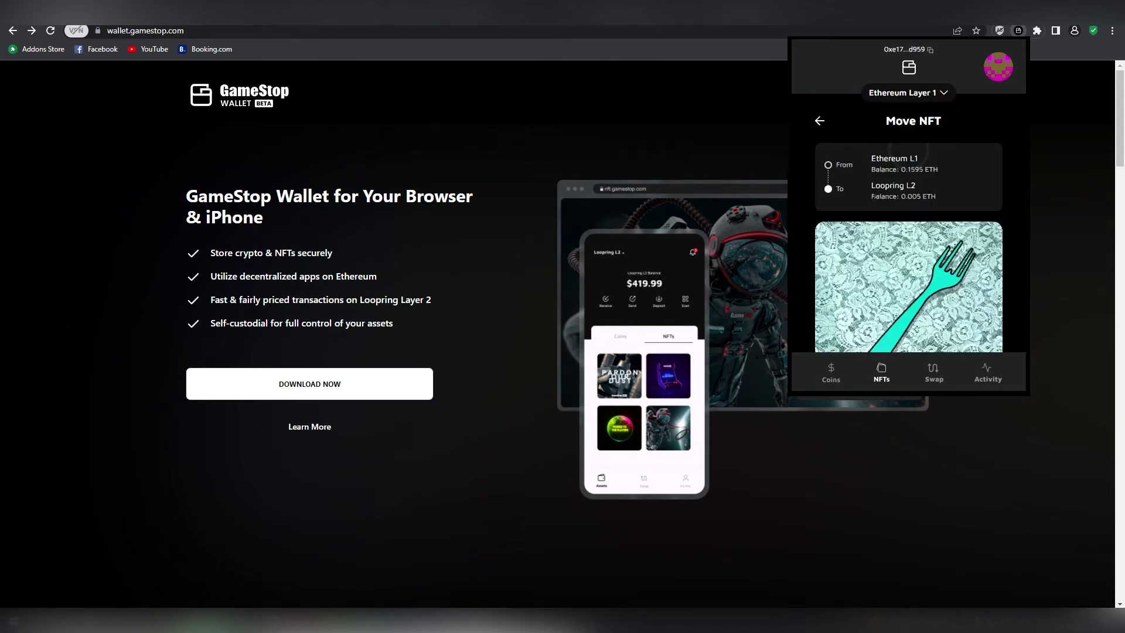
scroll(961, 208, down, 4)
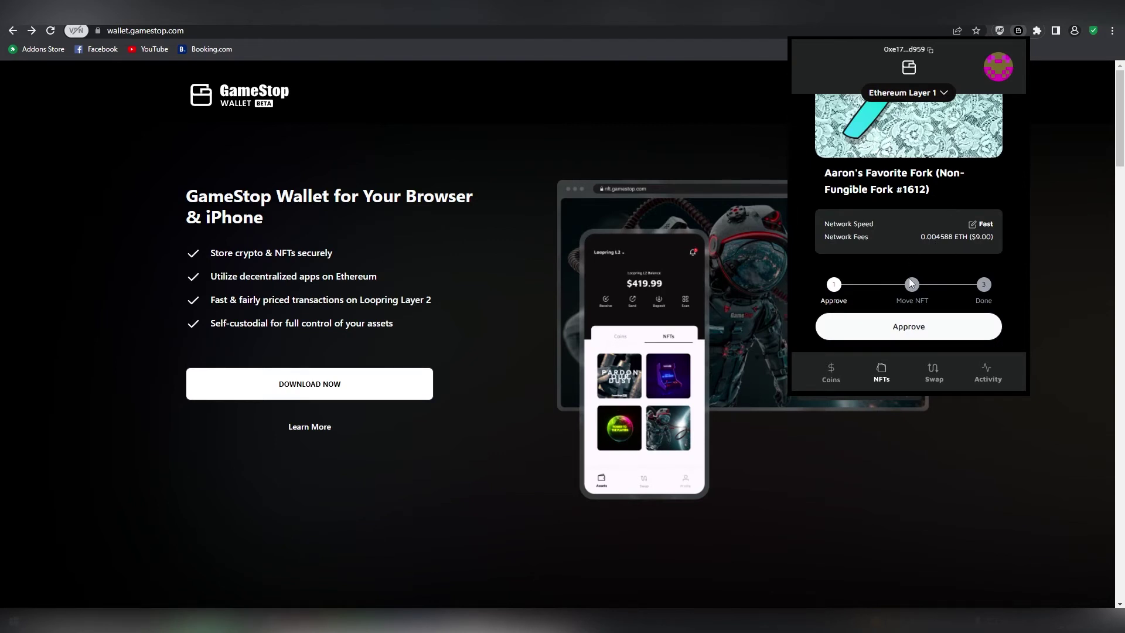
scroll(916, 285, up, 5)
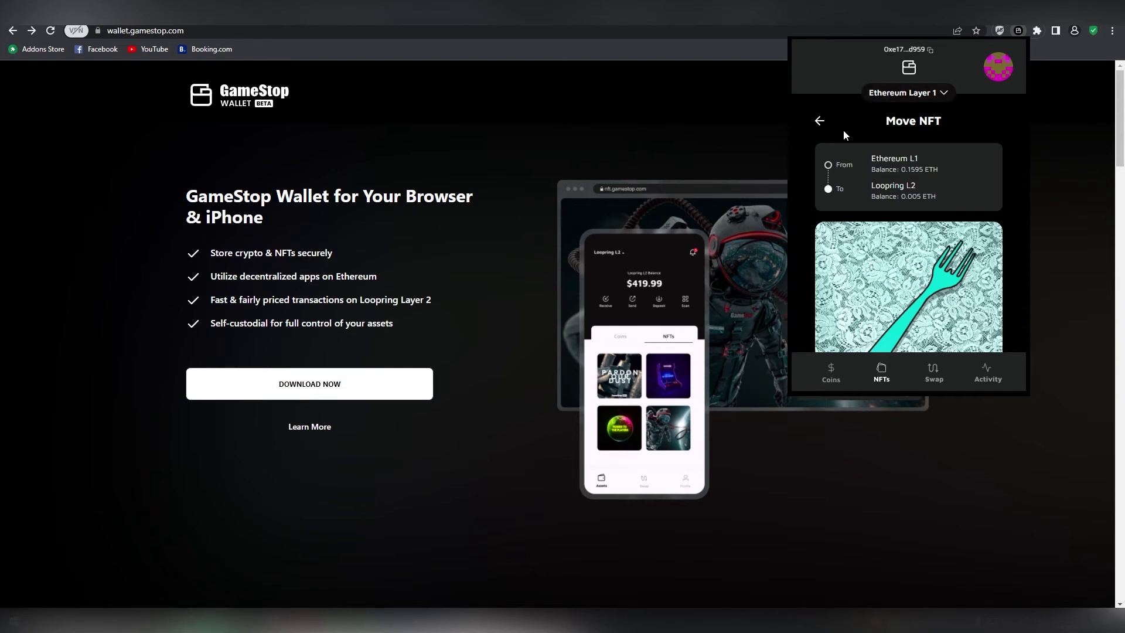
click(819, 120)
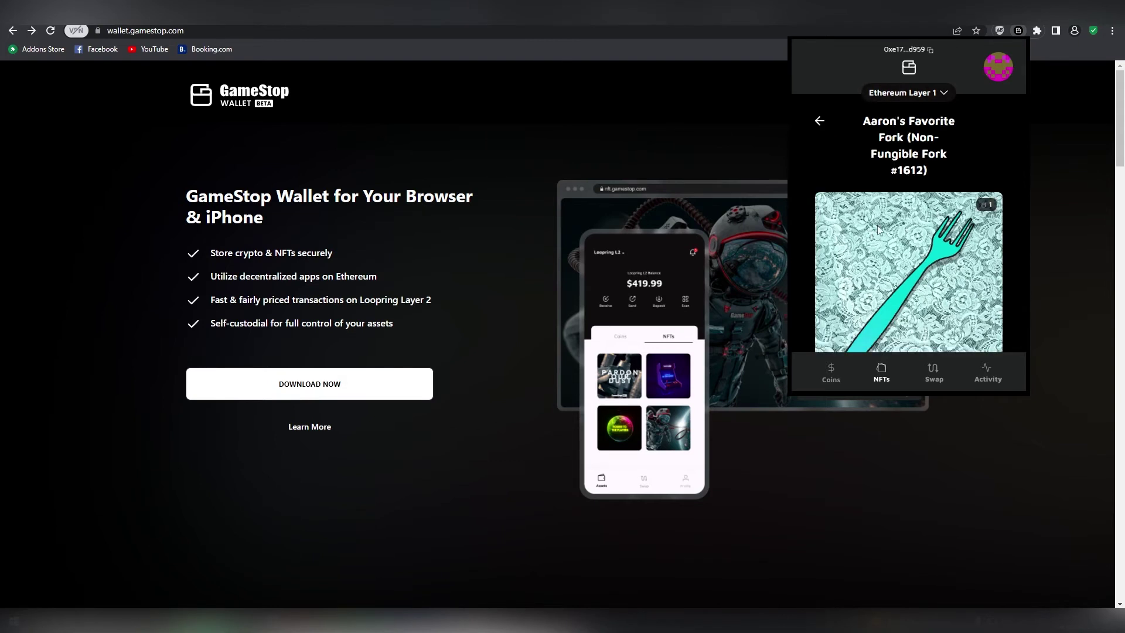
scroll(937, 241, down, 1)
Step: Return to Your NFTs and switch to the Swap screen
scroll(899, 230, up, 1)
click(819, 120)
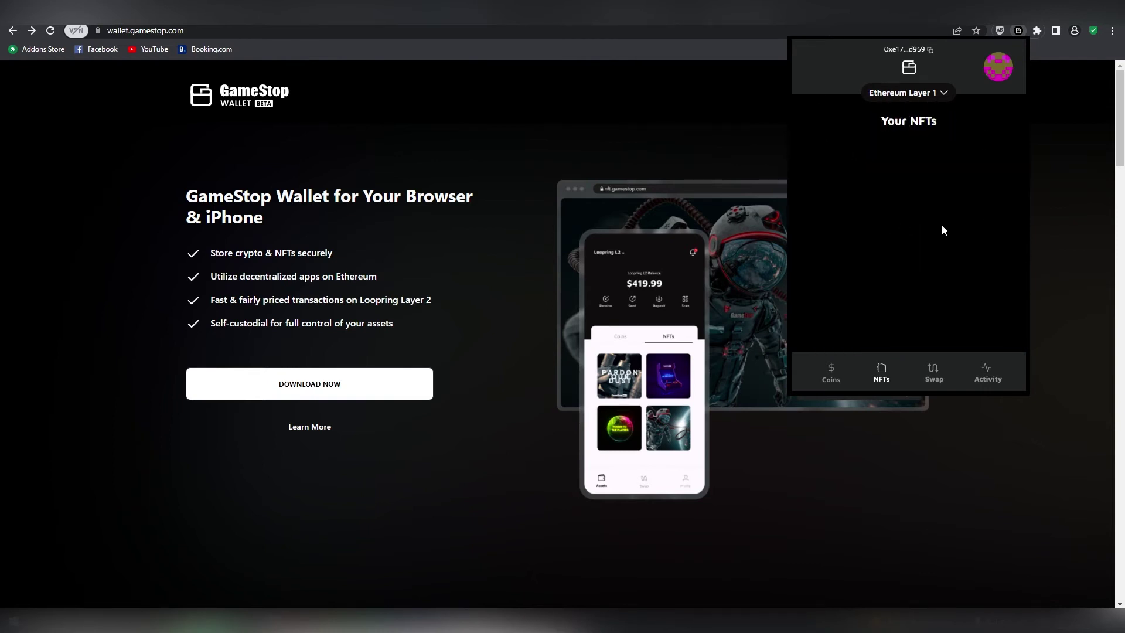
scroll(937, 228, down, 3)
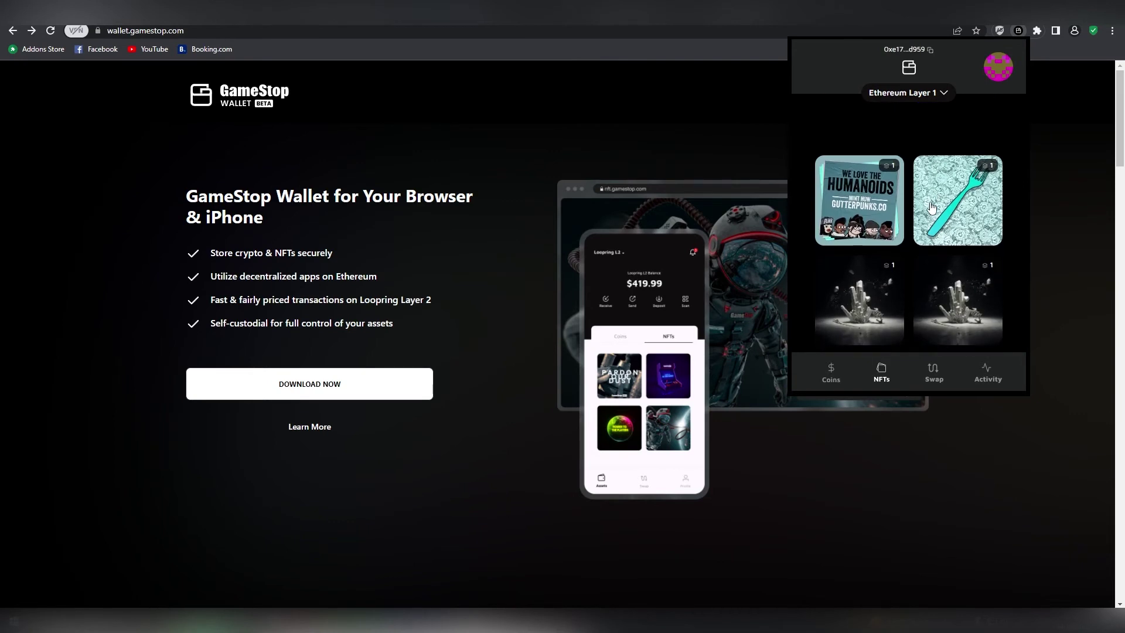
click(924, 382)
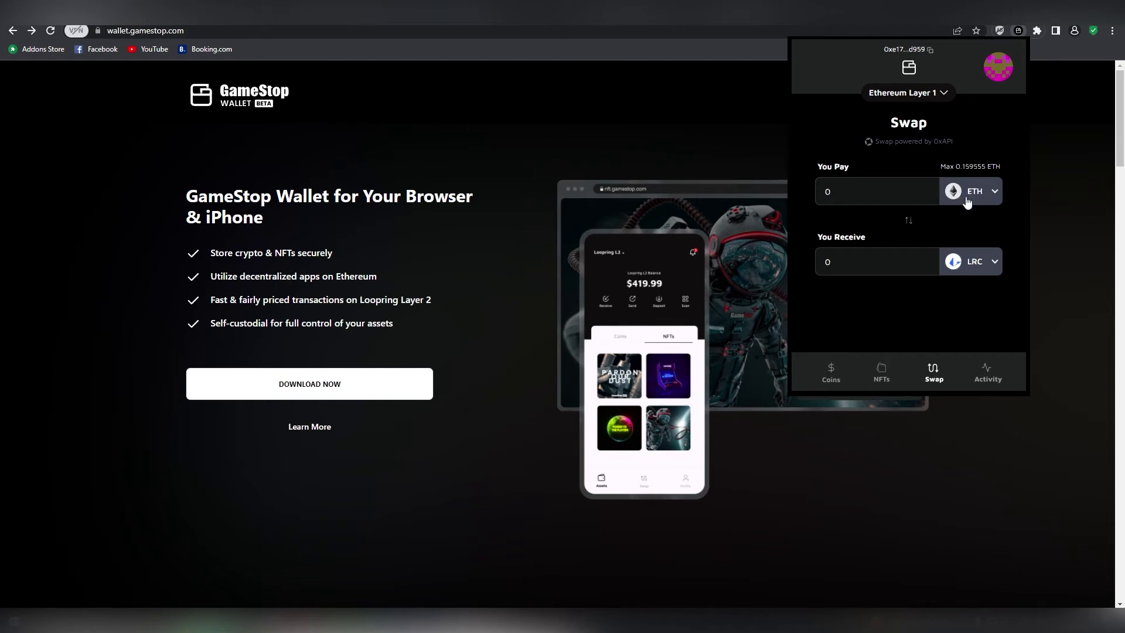
Step: Browse the pay-with coin list and close it, keeping ETH to pay
click(975, 191)
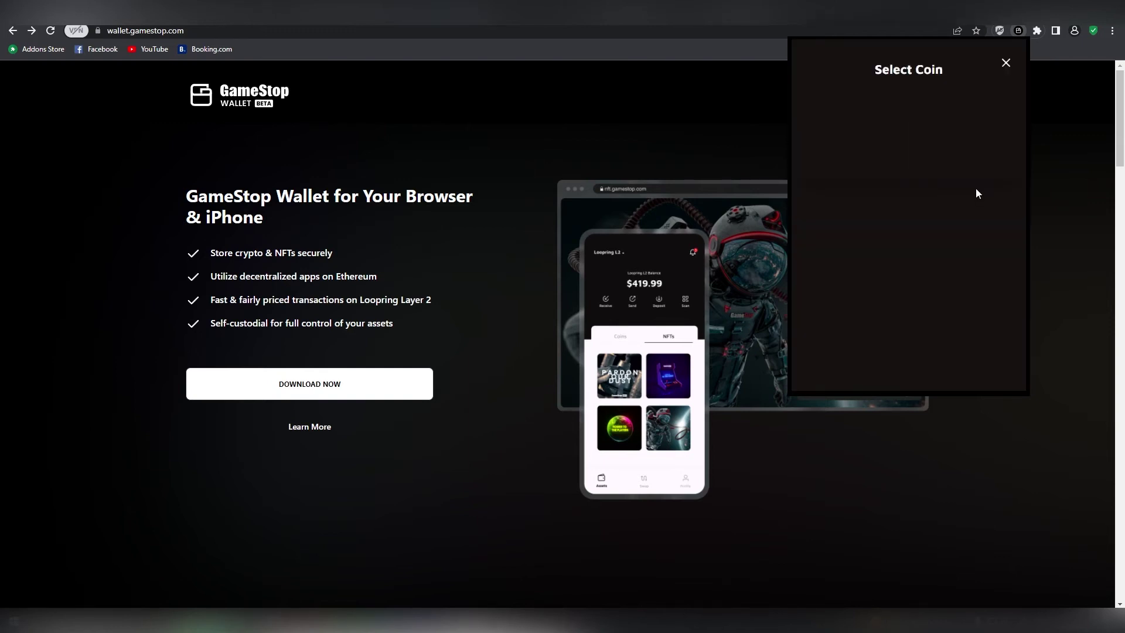
scroll(954, 232, down, 15)
scroll(949, 249, down, 15)
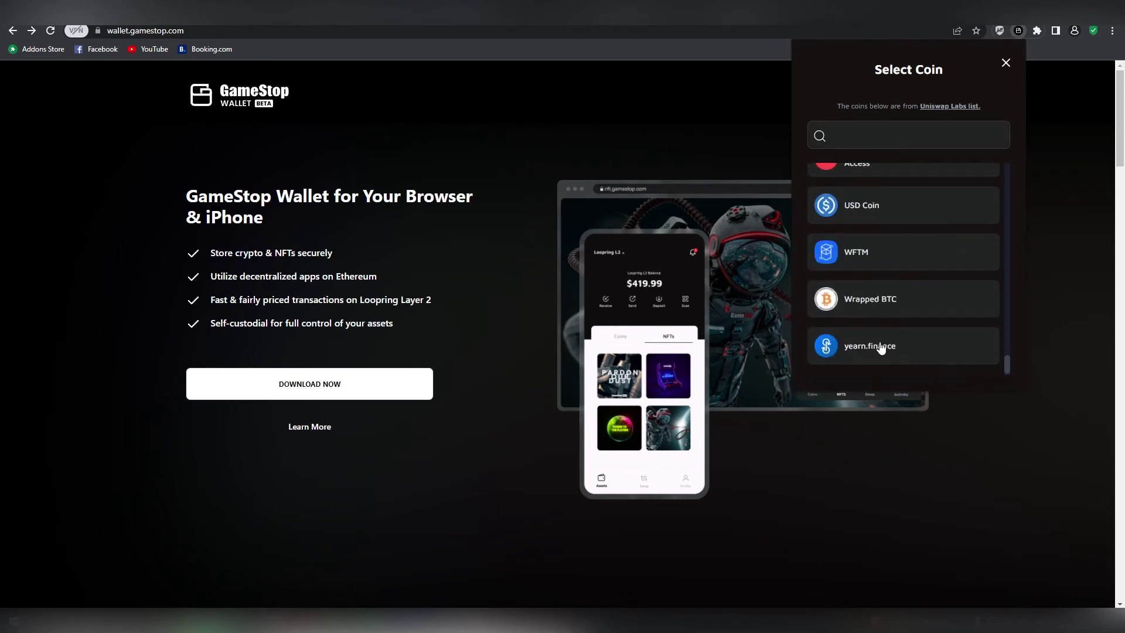
scroll(932, 257, up, 10)
scroll(938, 247, up, 15)
click(1005, 65)
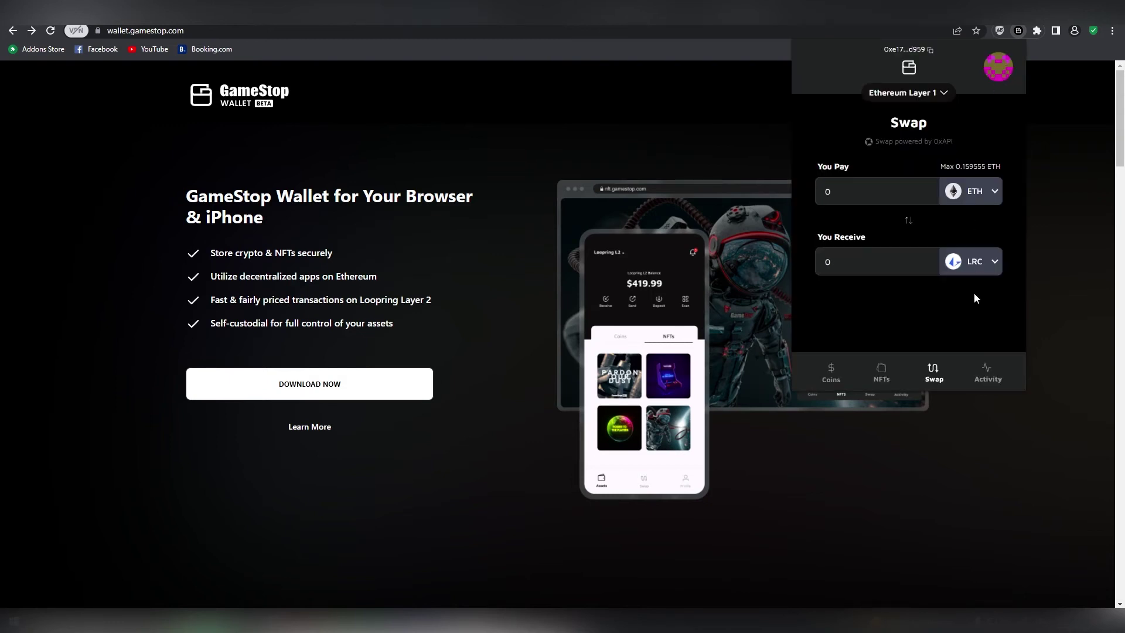
Step: Check Activity, switch to Loopring L2, confirm Layer 2 account activation, and view its NFTs
click(976, 377)
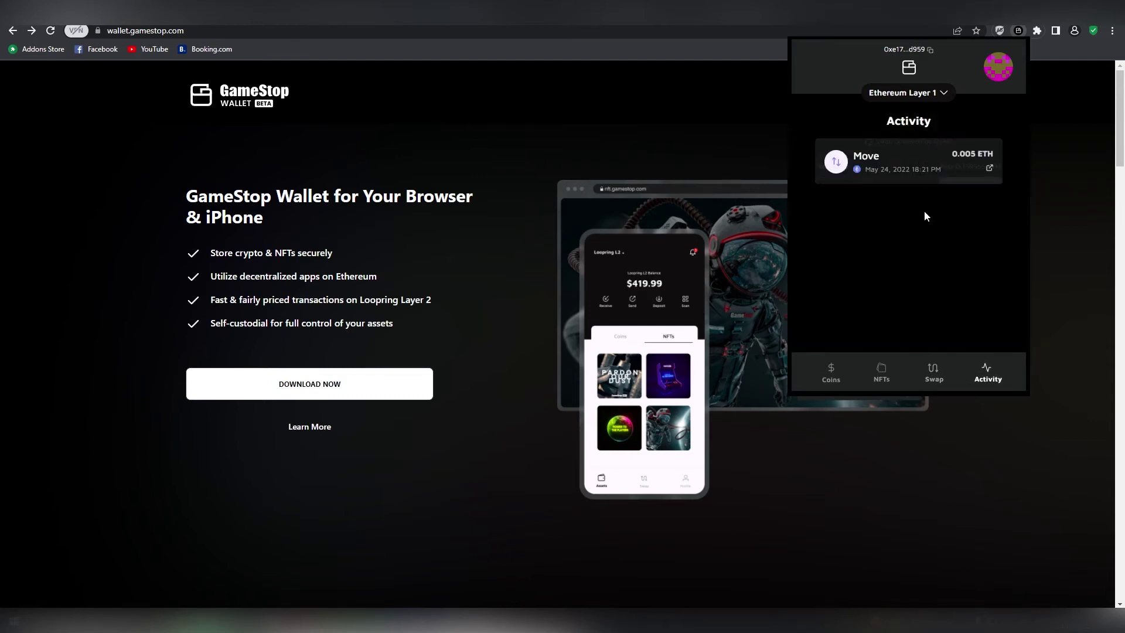
click(831, 376)
click(932, 94)
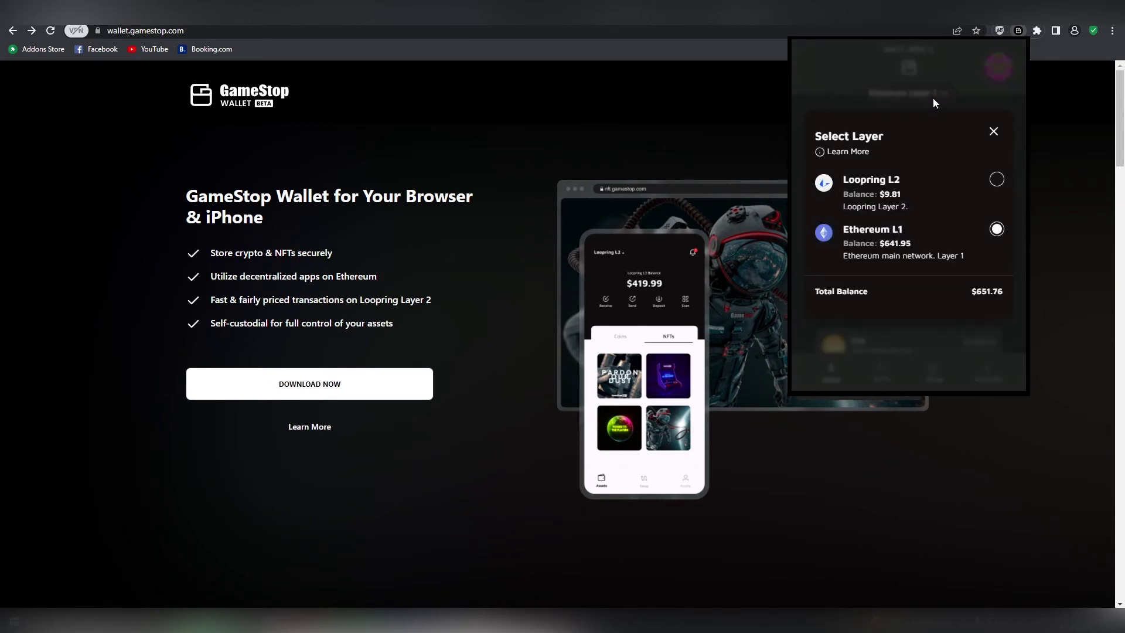
click(996, 180)
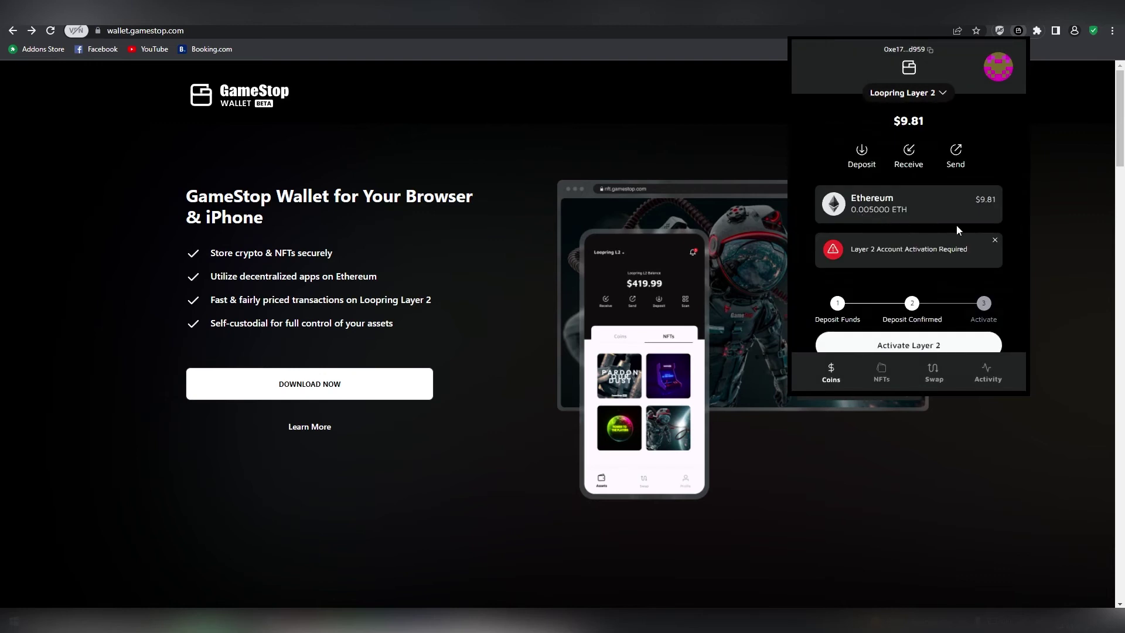
click(931, 258)
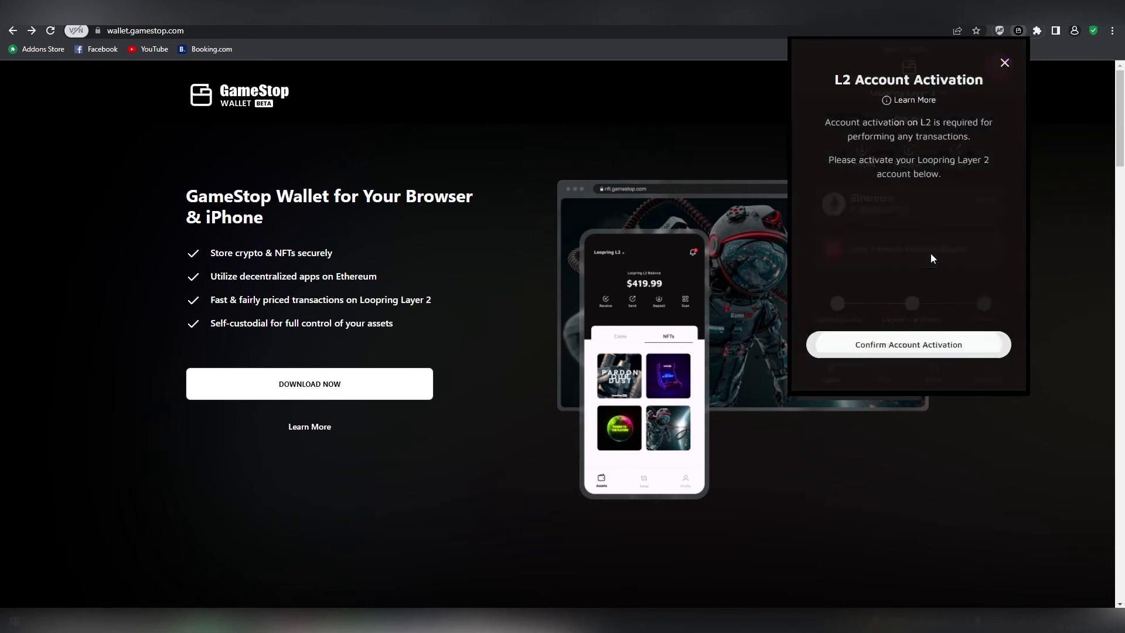
click(902, 347)
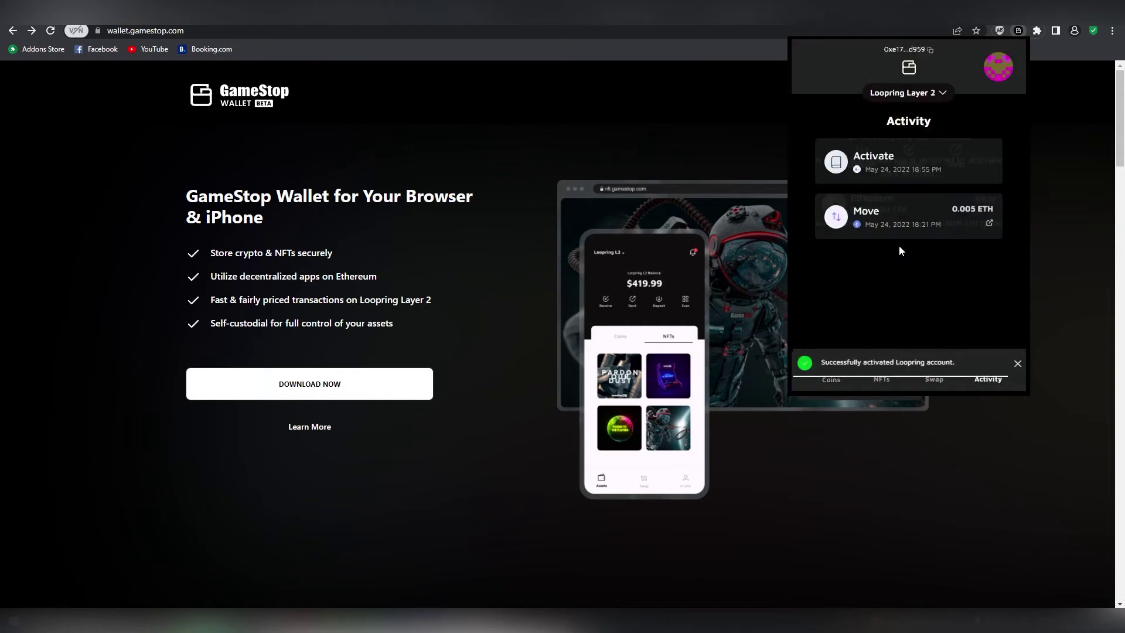
triple_click(879, 383)
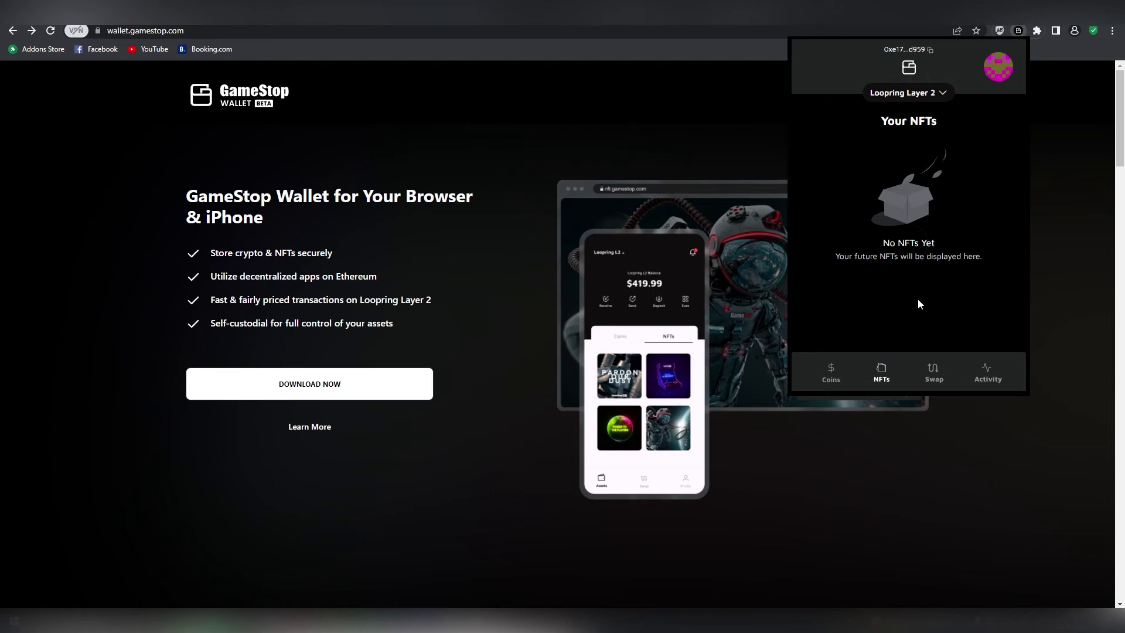
Step: Switch the active account to Account 1, then Trust, then back to Account 1
click(931, 375)
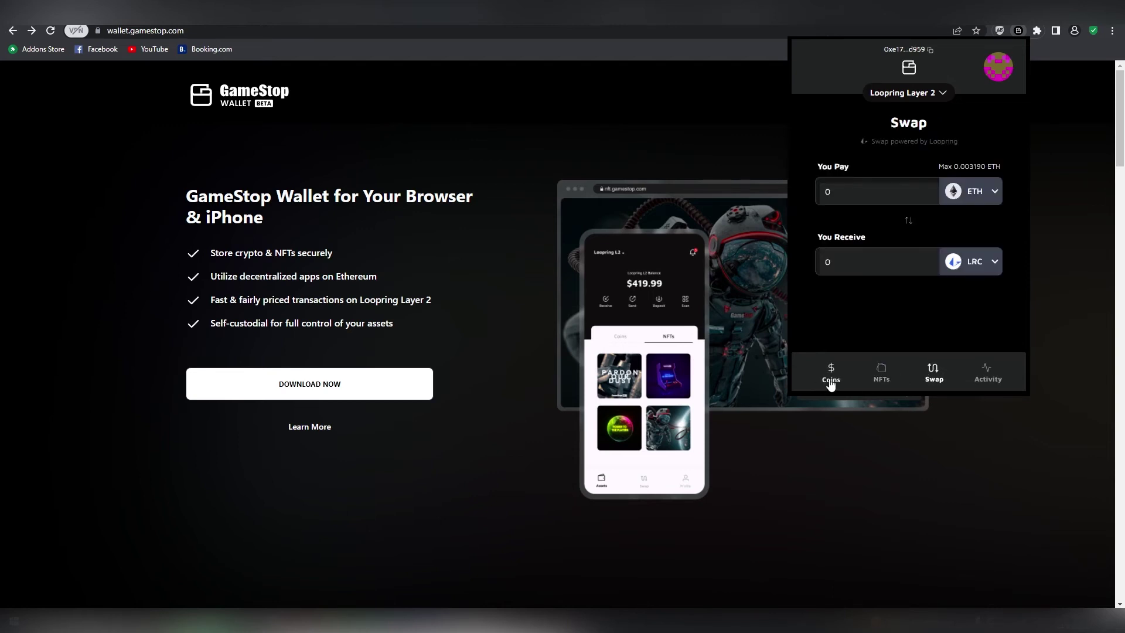
click(831, 382)
click(994, 75)
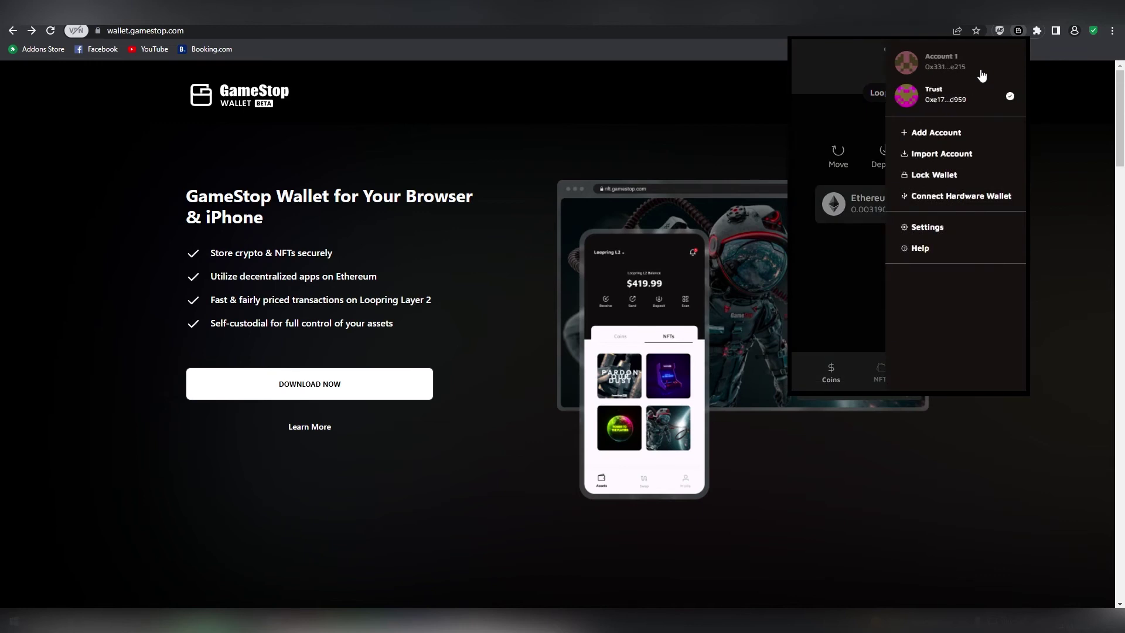
click(956, 69)
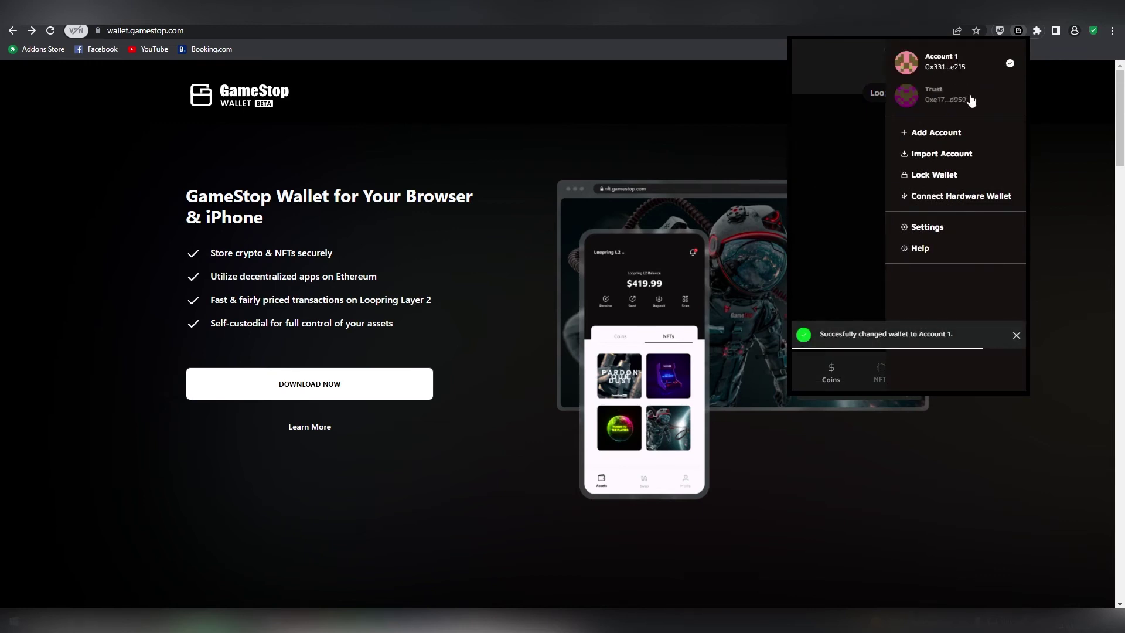
click(973, 94)
click(960, 73)
Step: Open Import Account, compare Private Key and Secret Recovery Phrase options, then close it
click(953, 155)
click(1016, 269)
click(1016, 302)
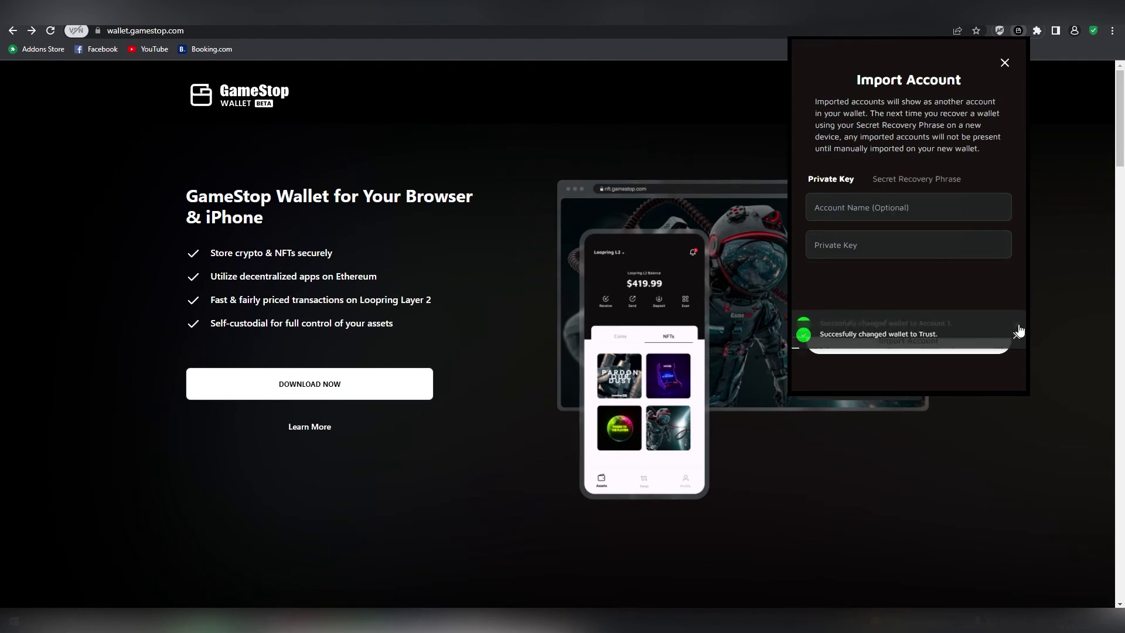
click(1016, 335)
click(937, 183)
click(817, 182)
click(948, 180)
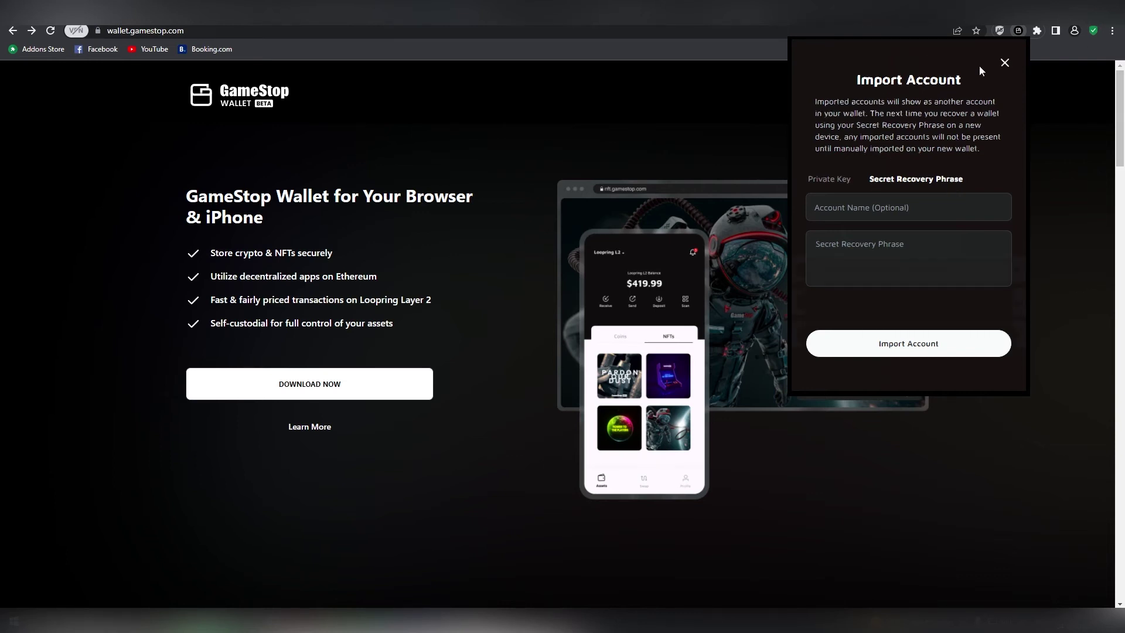
click(1000, 64)
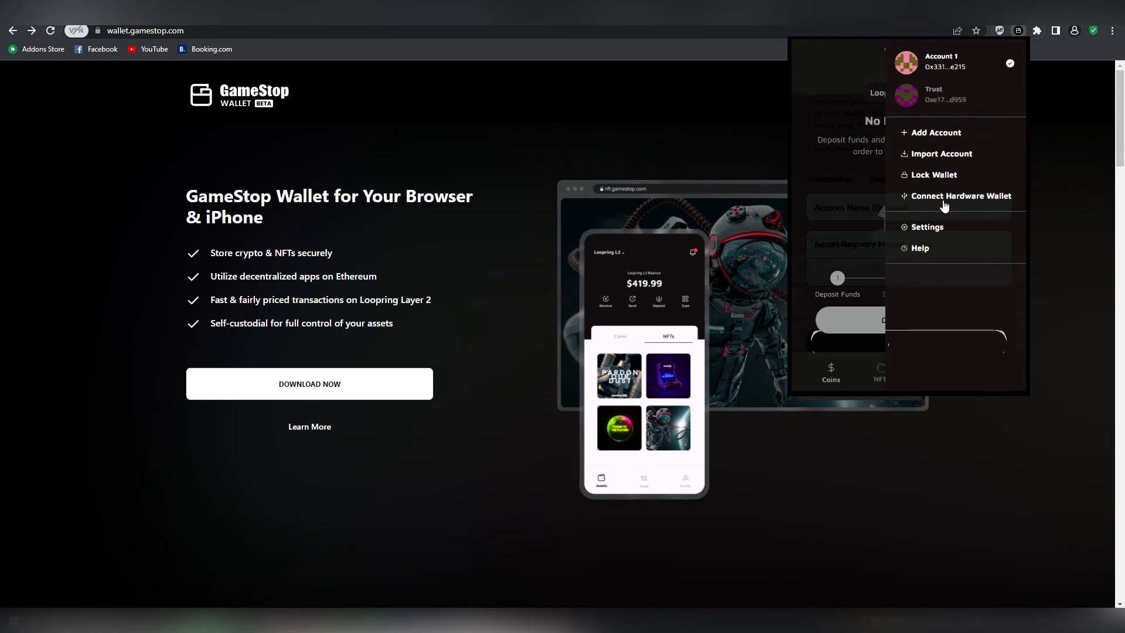
Step: Open wallet settings and the Current Network choices
click(941, 228)
click(907, 168)
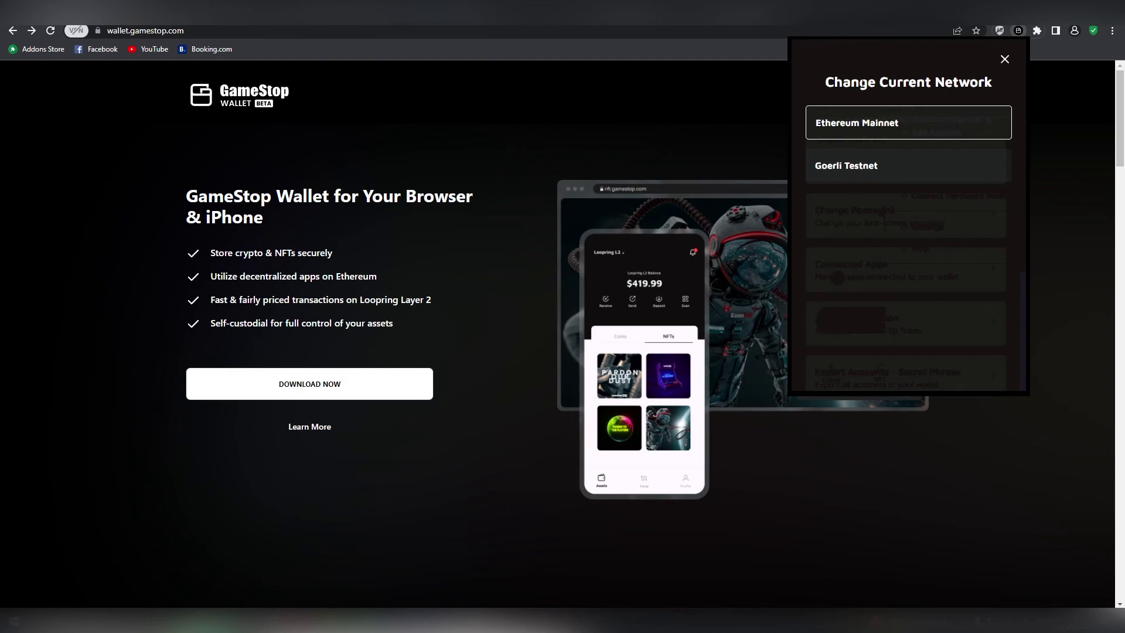
drag(824, 82, 985, 230)
click(926, 55)
drag(926, 55, 870, 296)
click(729, 138)
drag(729, 138, 933, 294)
click(930, 248)
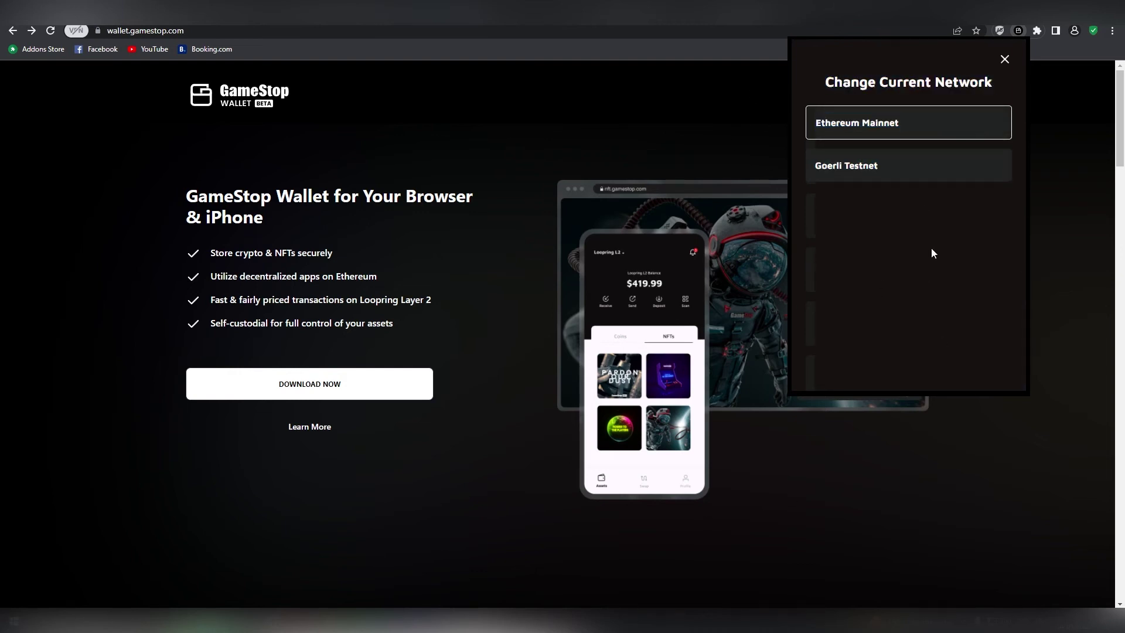
Step: Switch the network to Goerli Testnet and back to Ethereum Mainnet
click(867, 168)
click(880, 130)
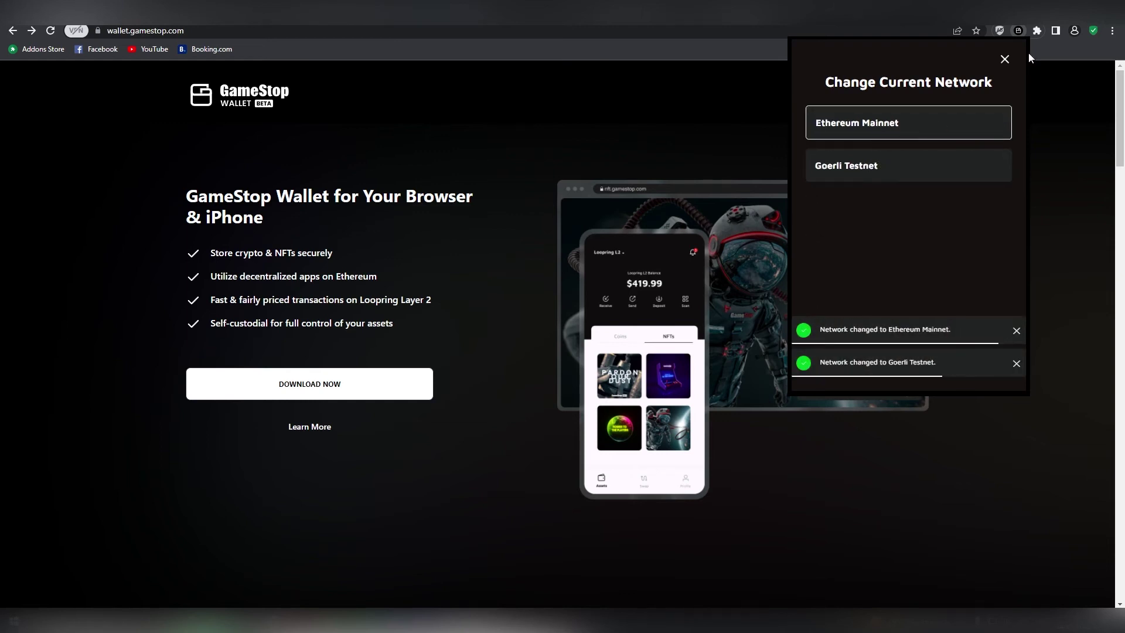
click(1005, 59)
click(999, 57)
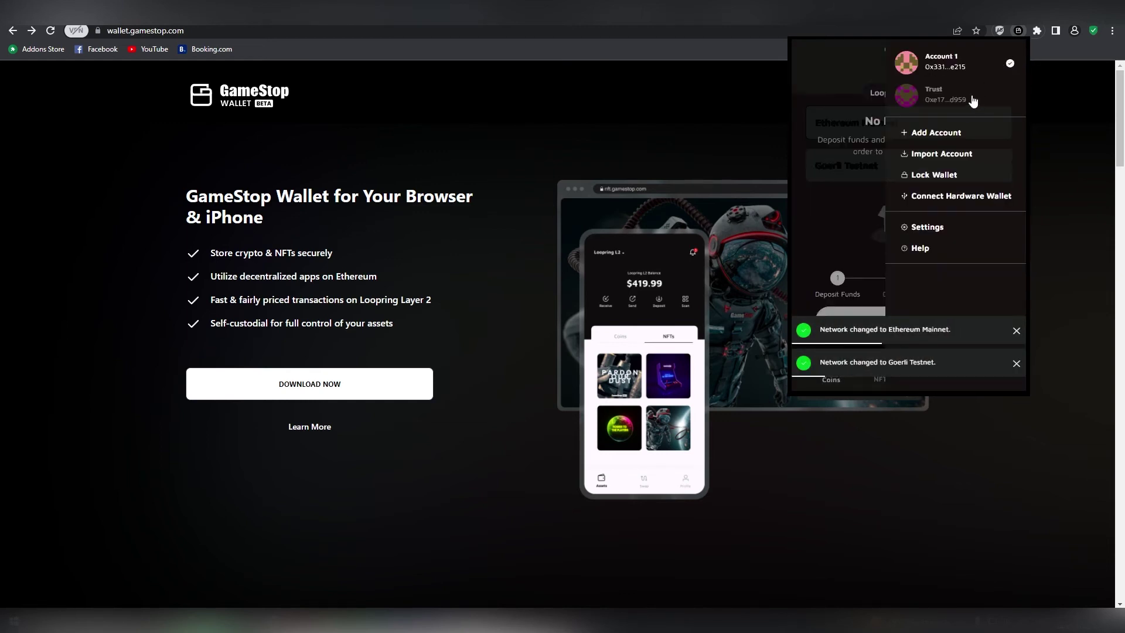
click(863, 126)
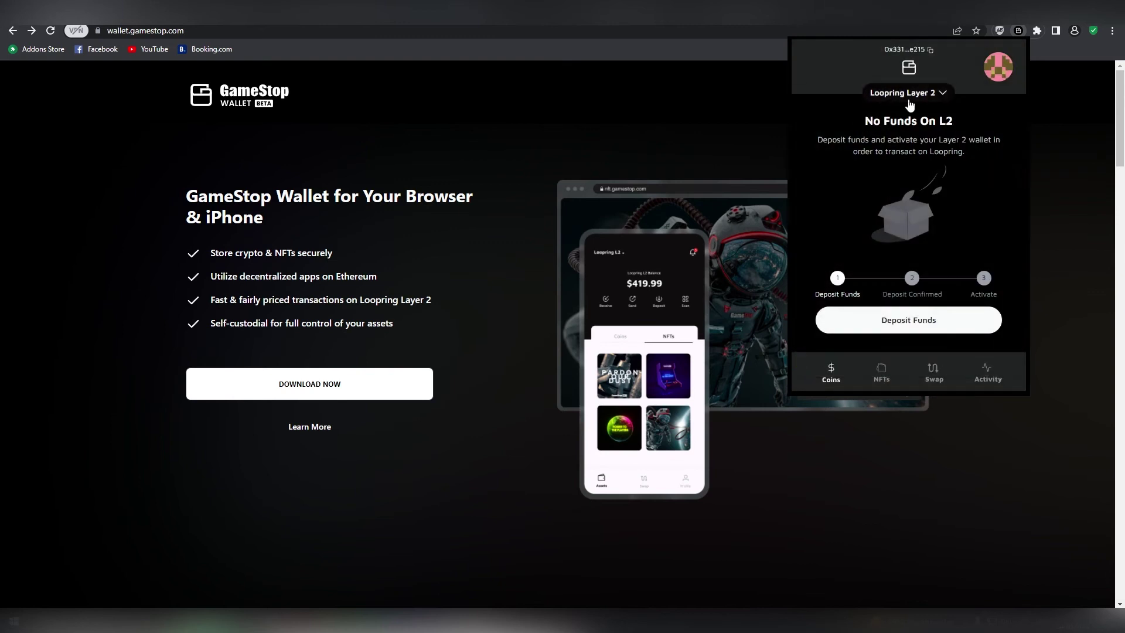
click(1003, 73)
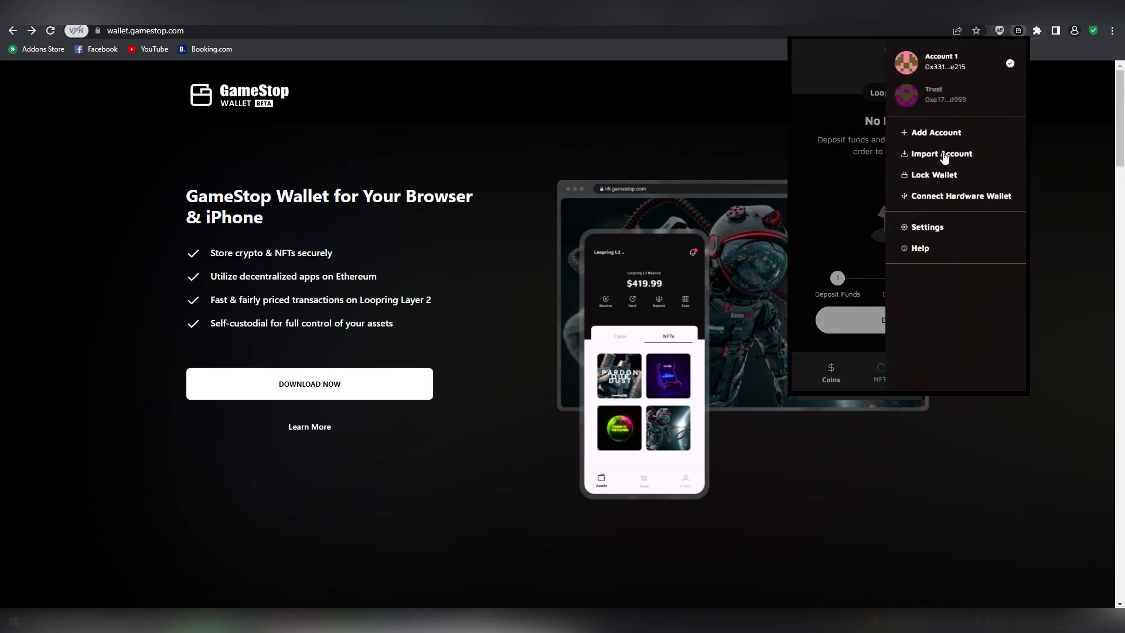
Step: Reopen Settings to view the Ethereum Mainnet and Goerli Testnet network options
click(927, 230)
scroll(973, 202, down, 1)
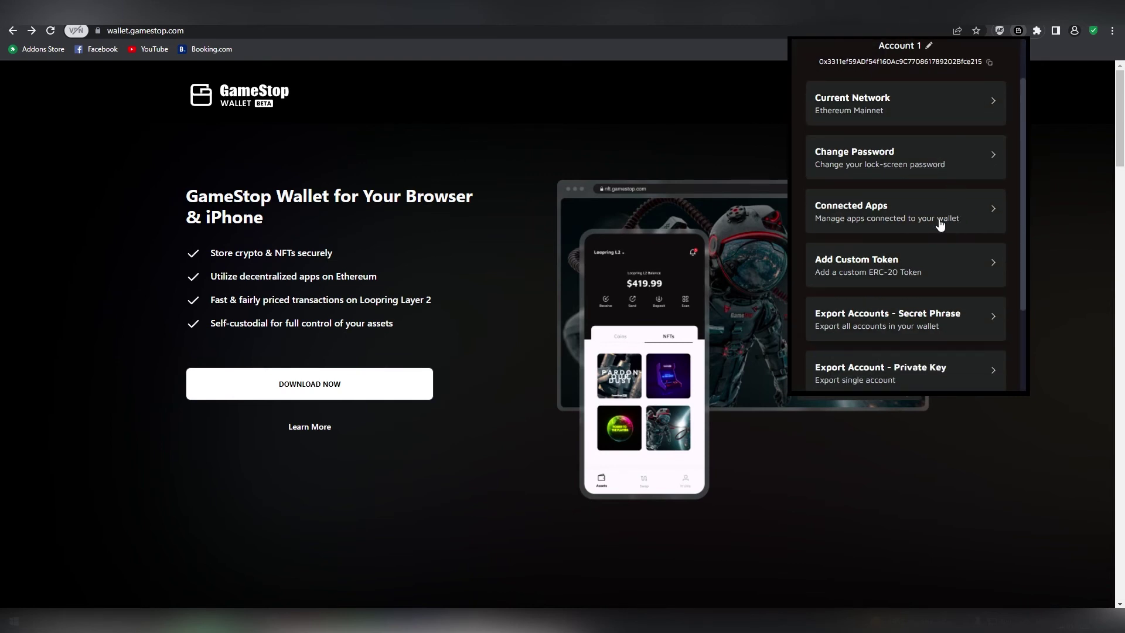
click(925, 120)
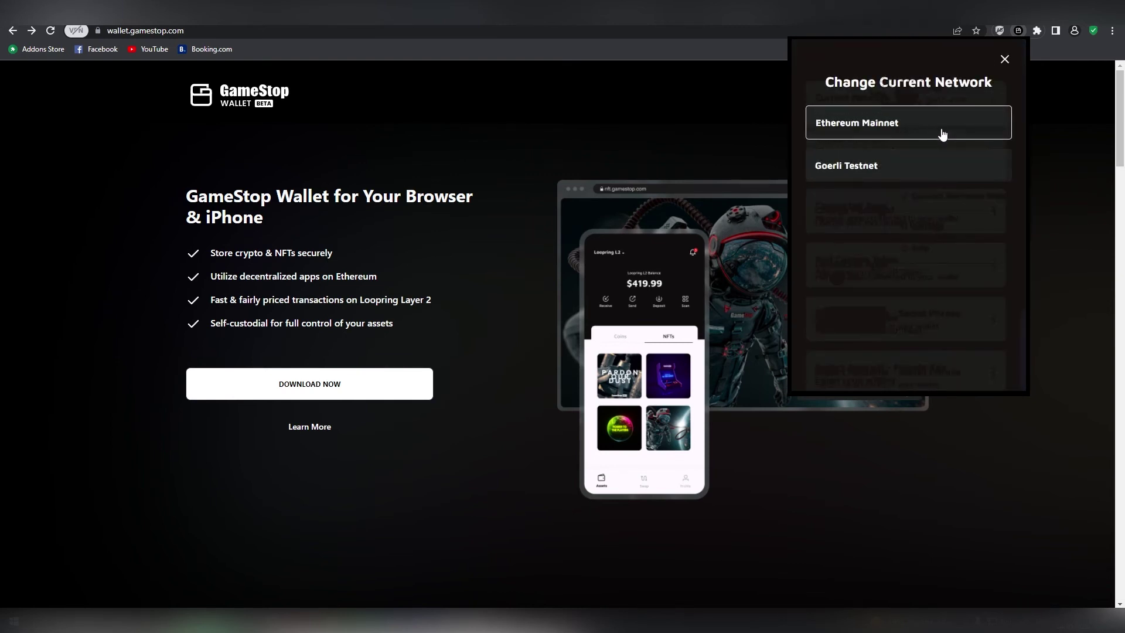
drag(925, 319, 821, 84)
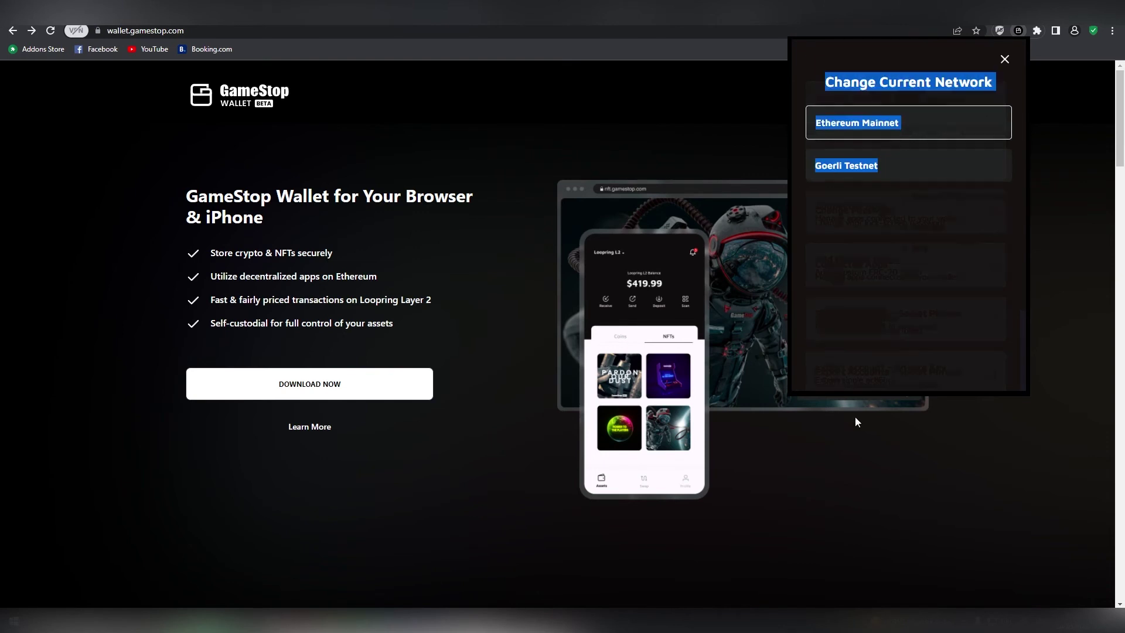
drag(857, 422, 848, 314)
click(862, 306)
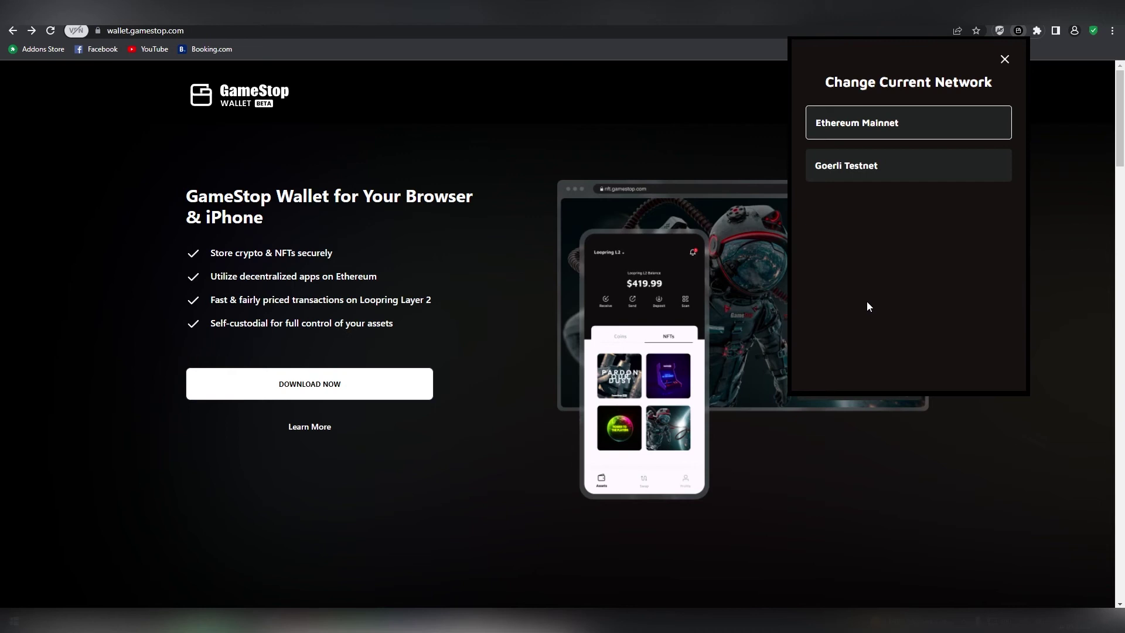
Step: Open the Add Custom Token form and close it without adding a token
click(1004, 59)
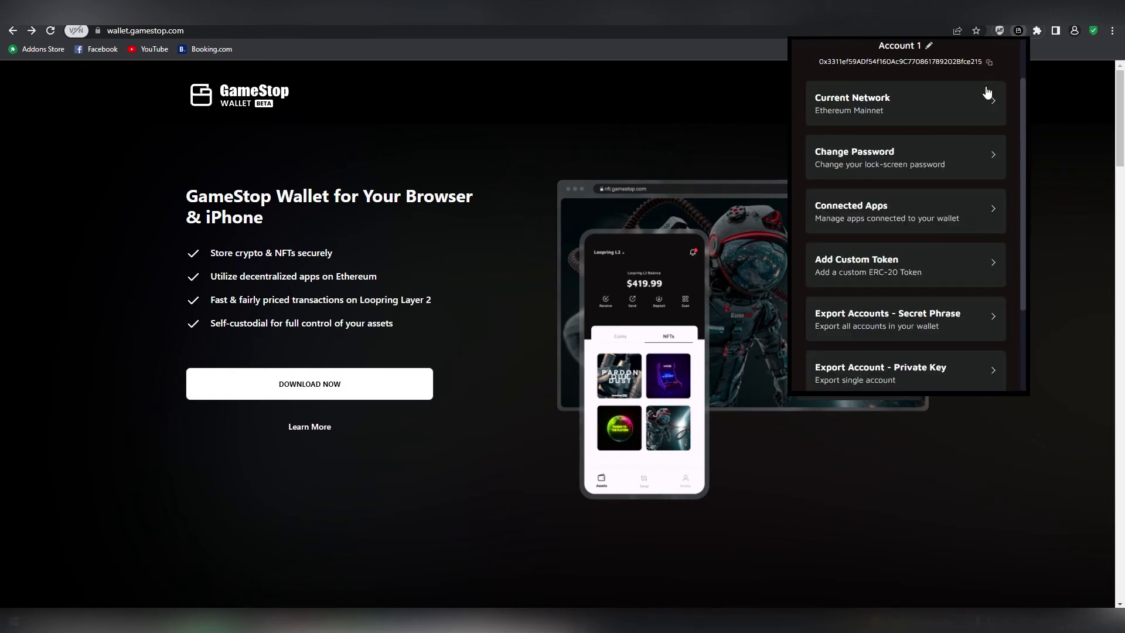
click(852, 258)
click(875, 149)
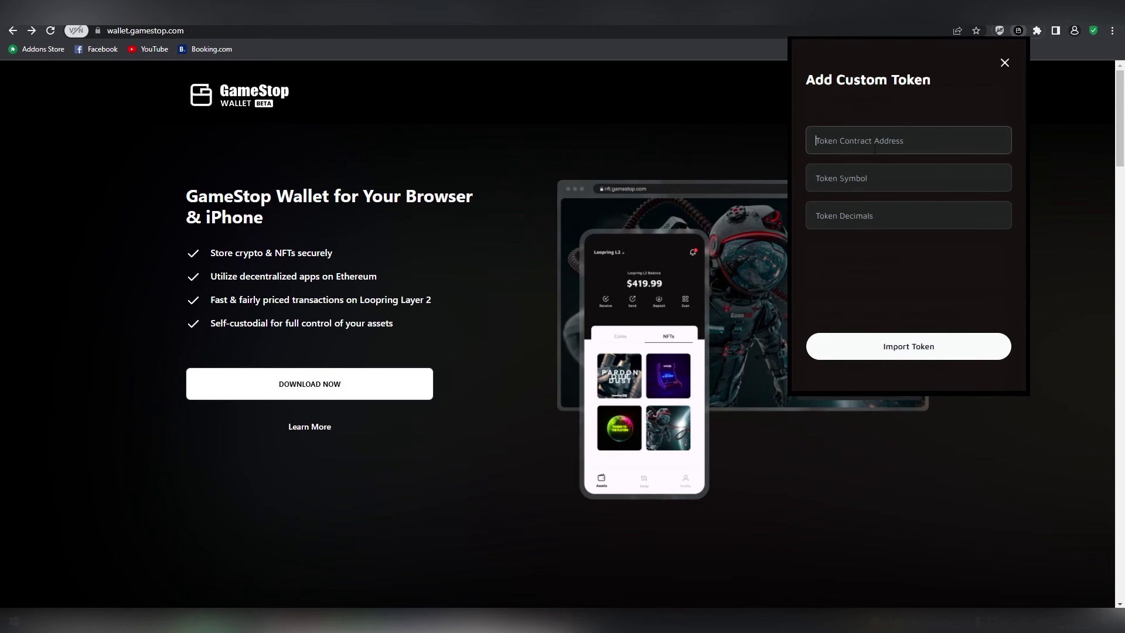
click(1003, 64)
Step: Turn off Share Analytics in the settings list and scroll back up
scroll(949, 279, down, 2)
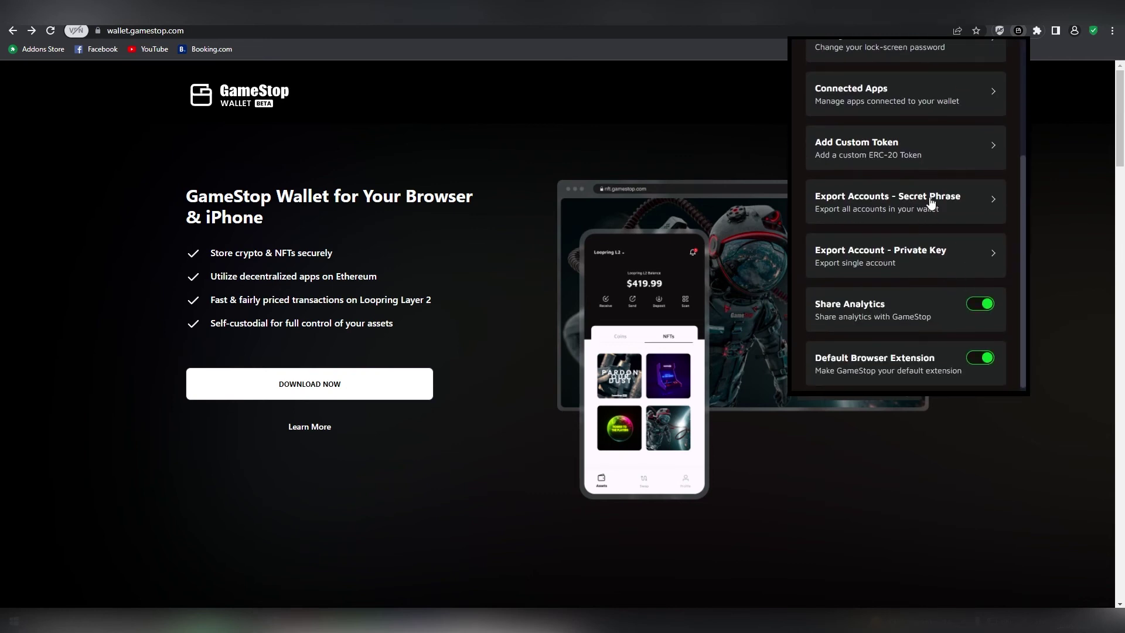
scroll(943, 293, down, 1)
click(984, 304)
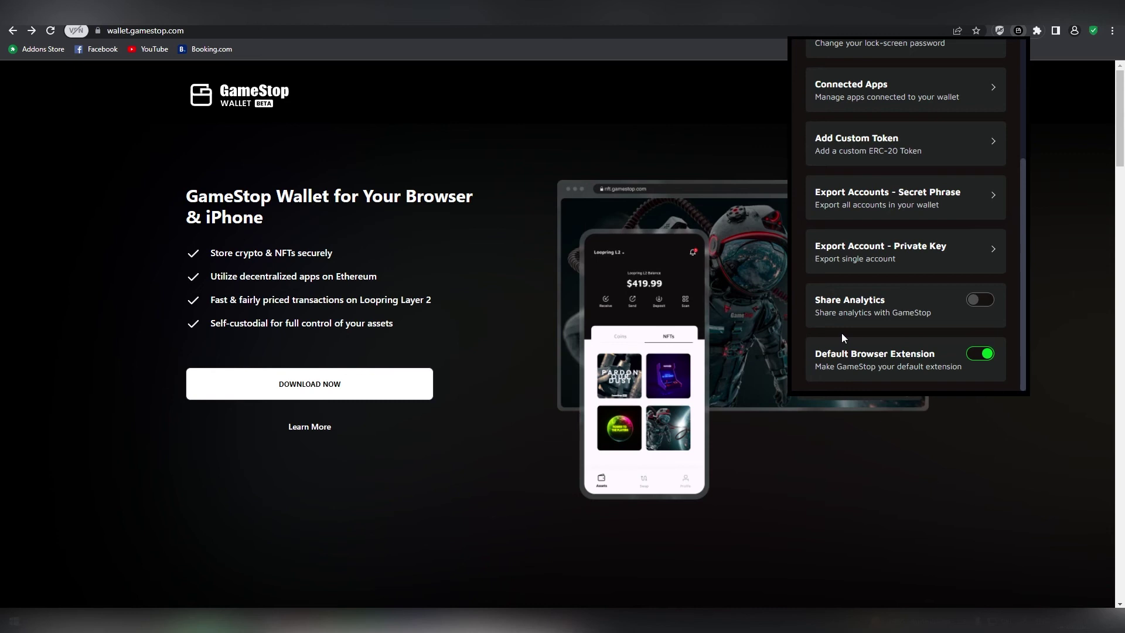
scroll(803, 271, up, 3)
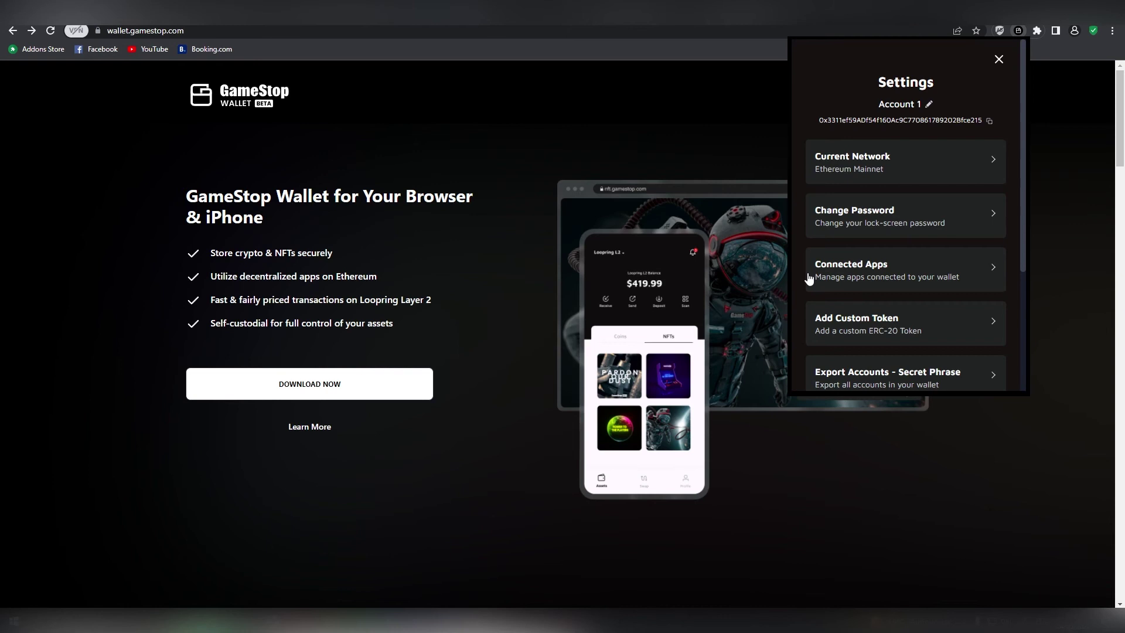
Step: Close the wallet popup, reload OpenSea's login, and try connecting MetaMask
click(679, 111)
key(alt+Right)
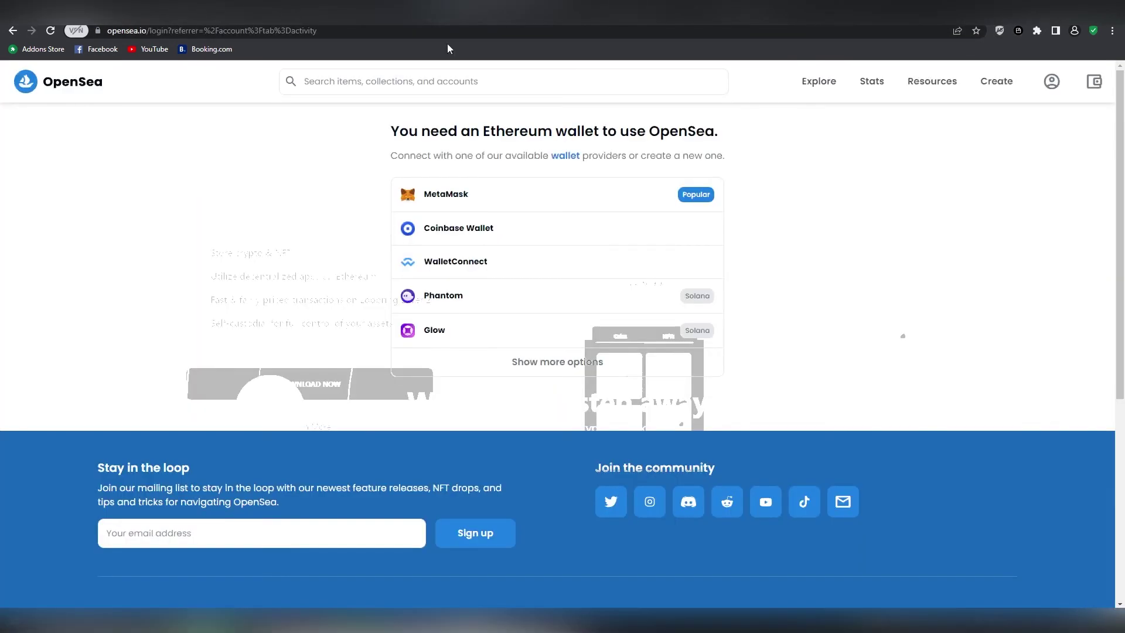
click(51, 30)
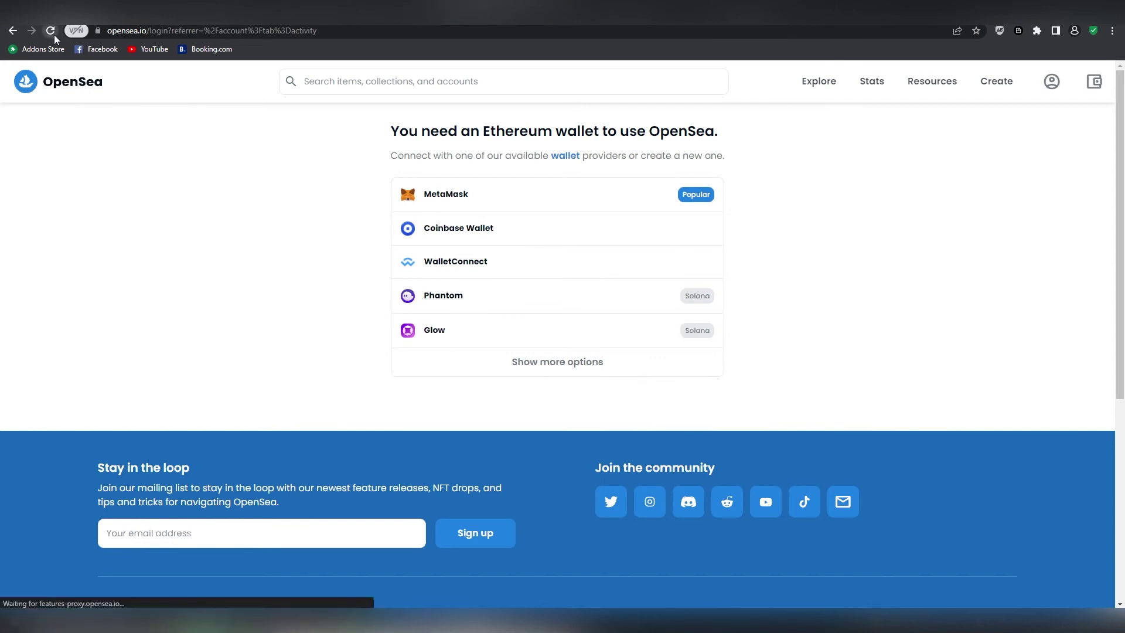
click(785, 326)
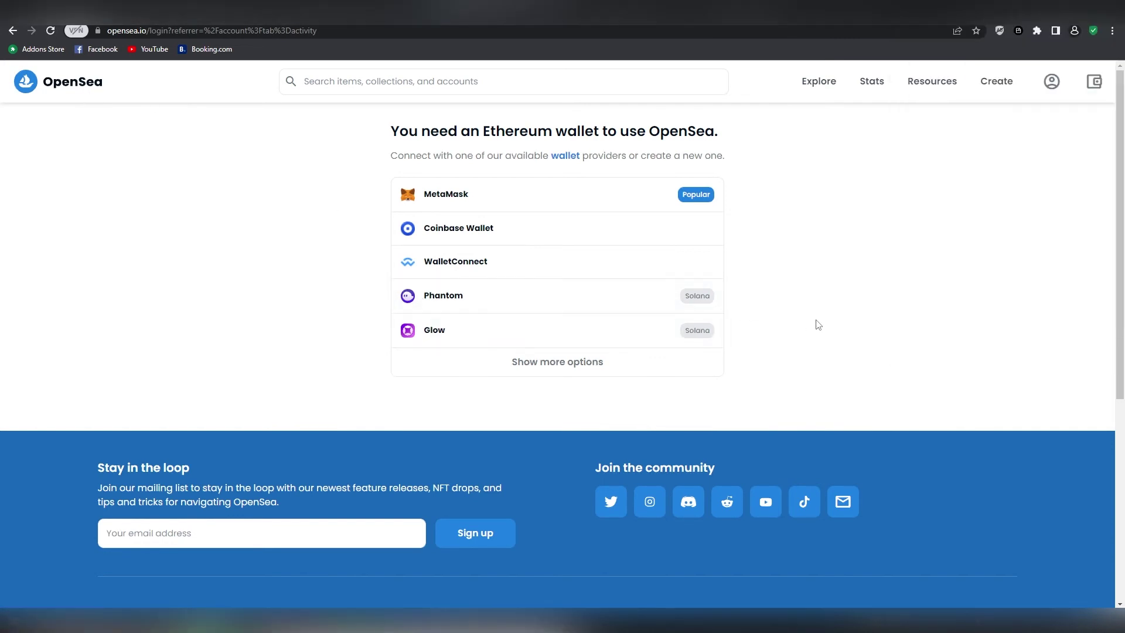
click(562, 193)
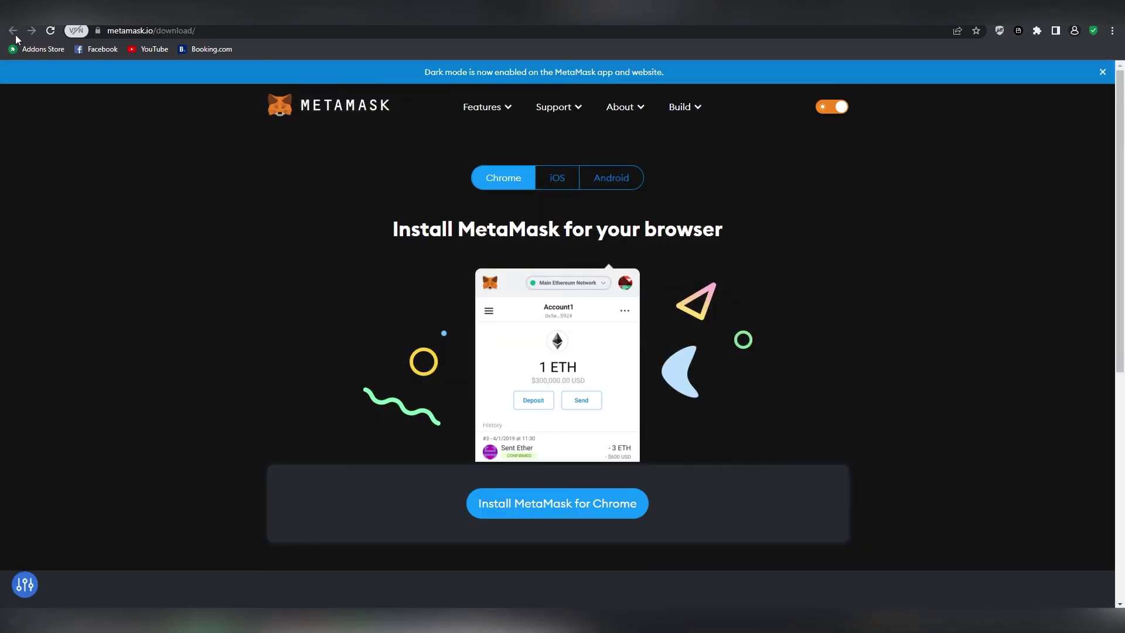
click(13, 31)
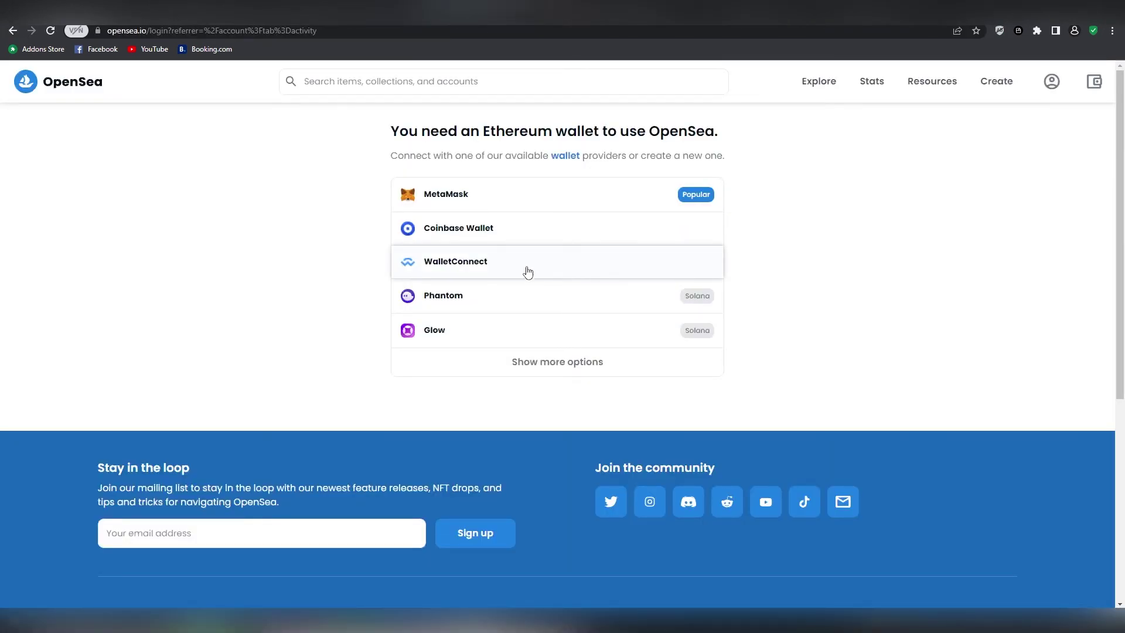
click(51, 31)
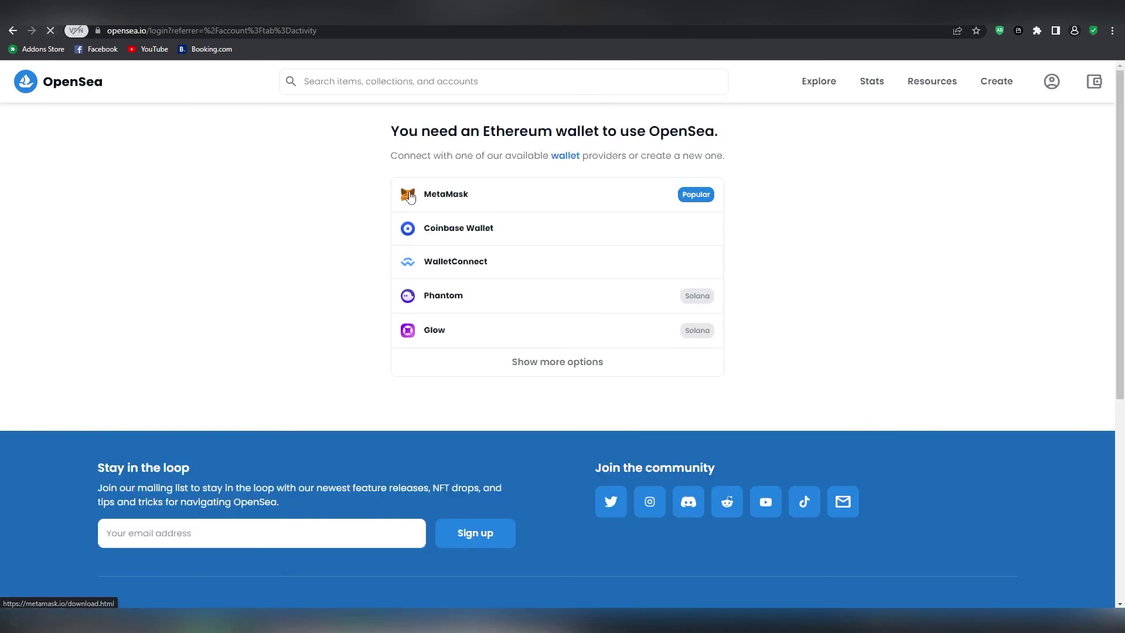
Step: Expand OpenSea's full wallet list, MetaMask to Trust, and dismiss the Coinbase Wallet prompt
scroll(964, 228, up, 2)
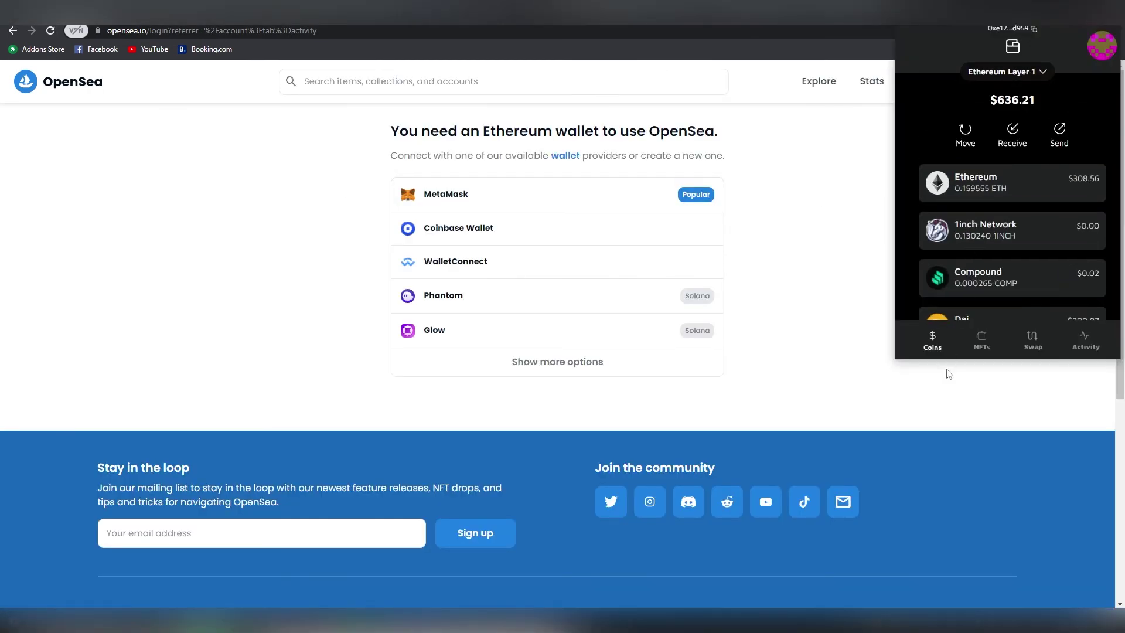
click(808, 370)
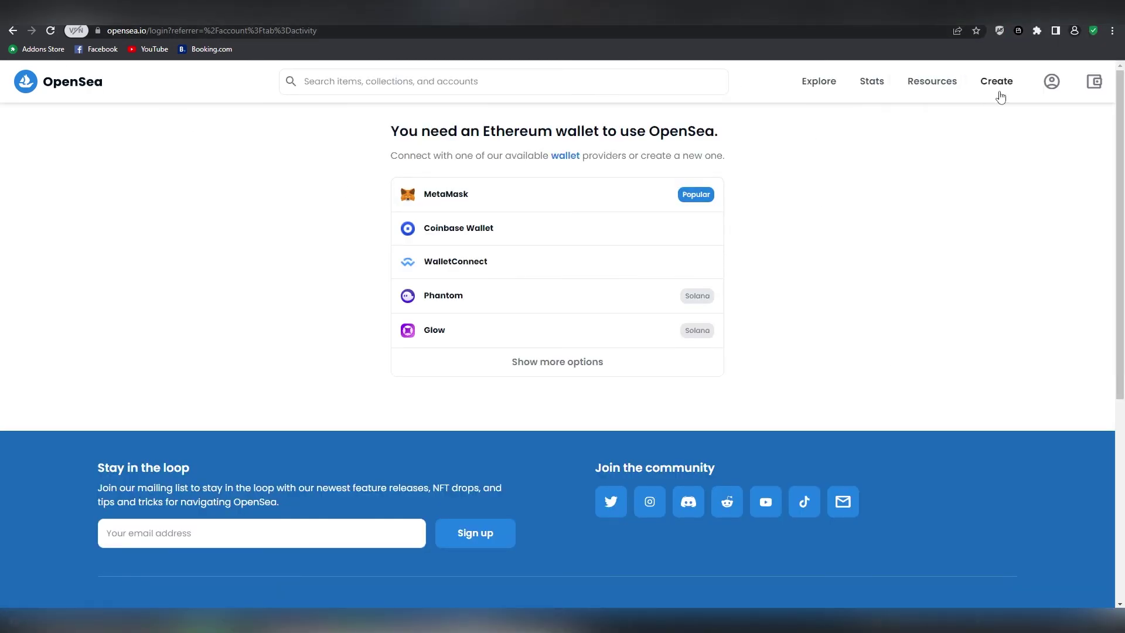
click(573, 361)
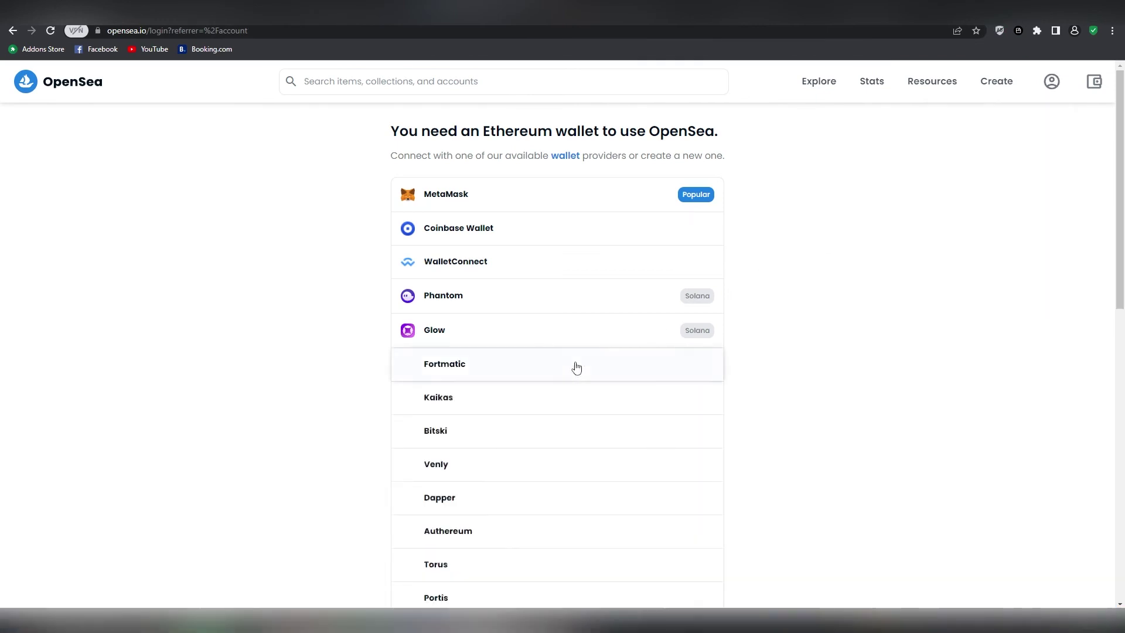
scroll(577, 365, down, 4)
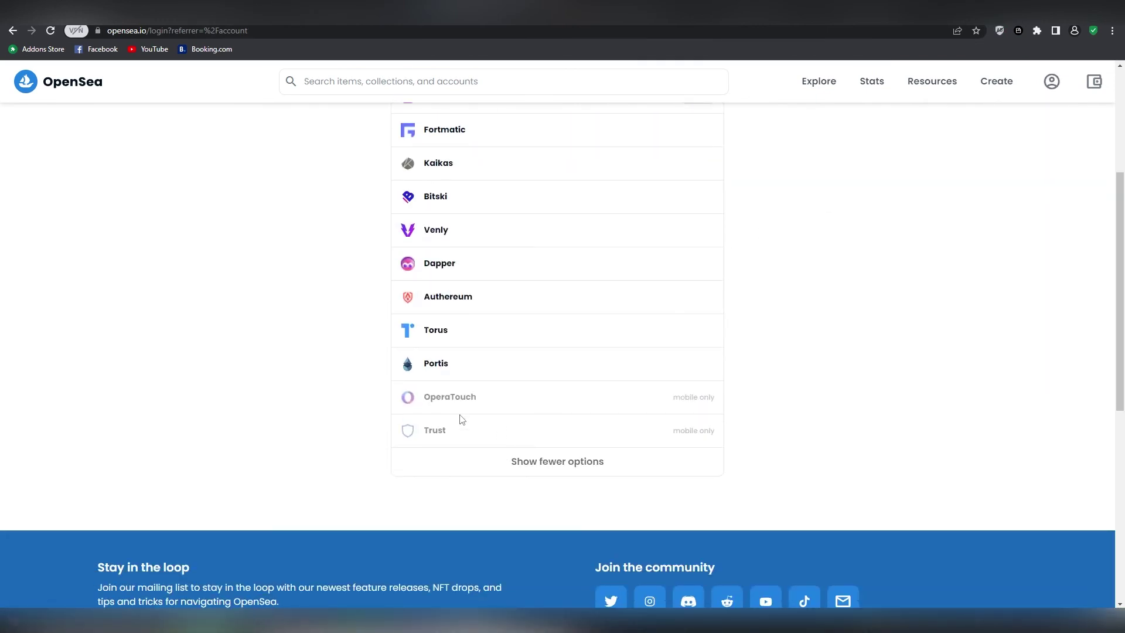
scroll(448, 405, up, 3)
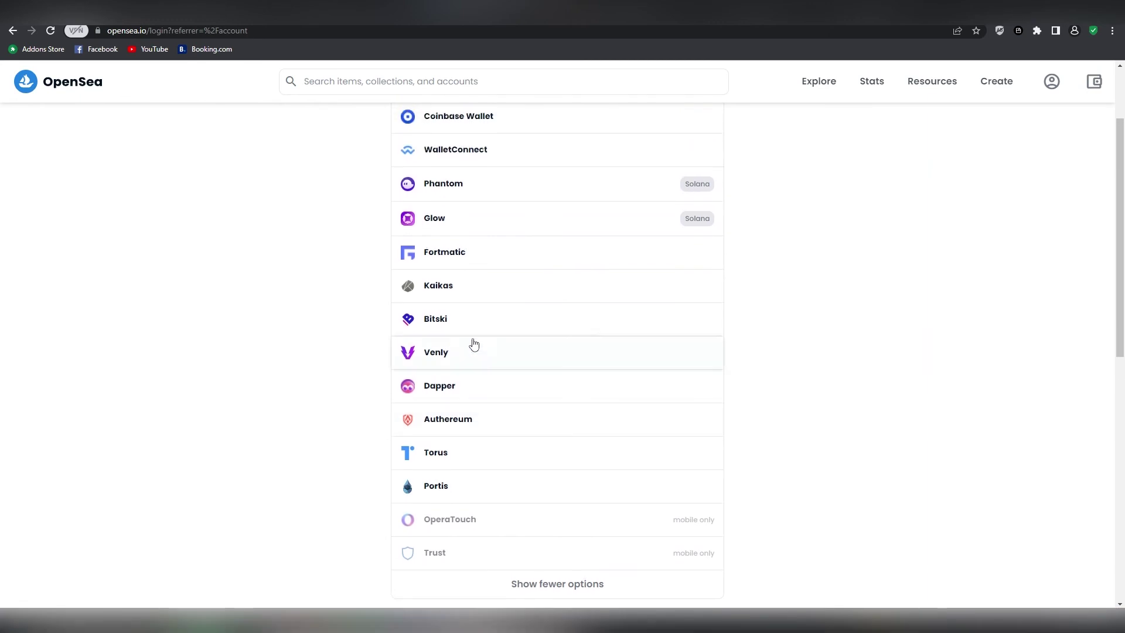
click(493, 176)
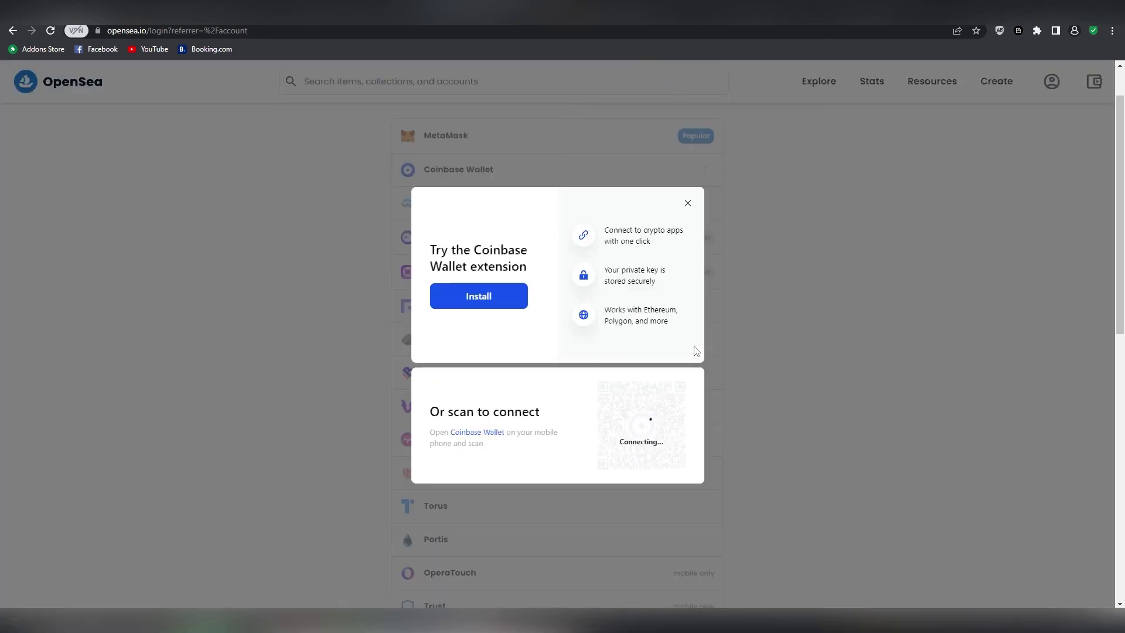
click(687, 203)
scroll(655, 343, down, 2)
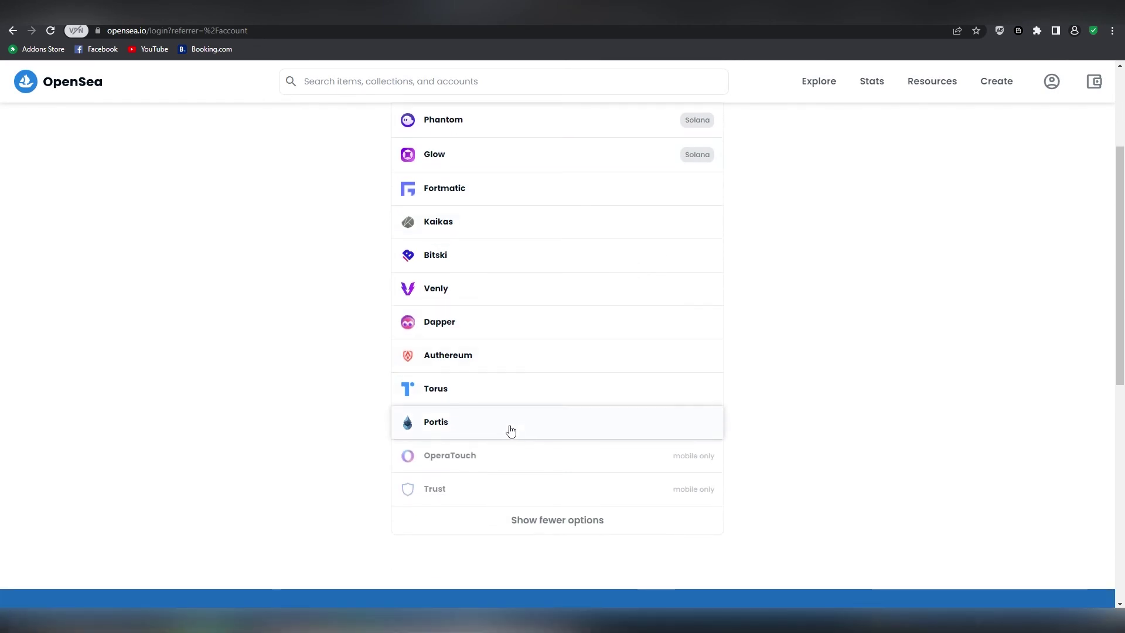
scroll(508, 439, up, 1)
scroll(507, 447, up, 3)
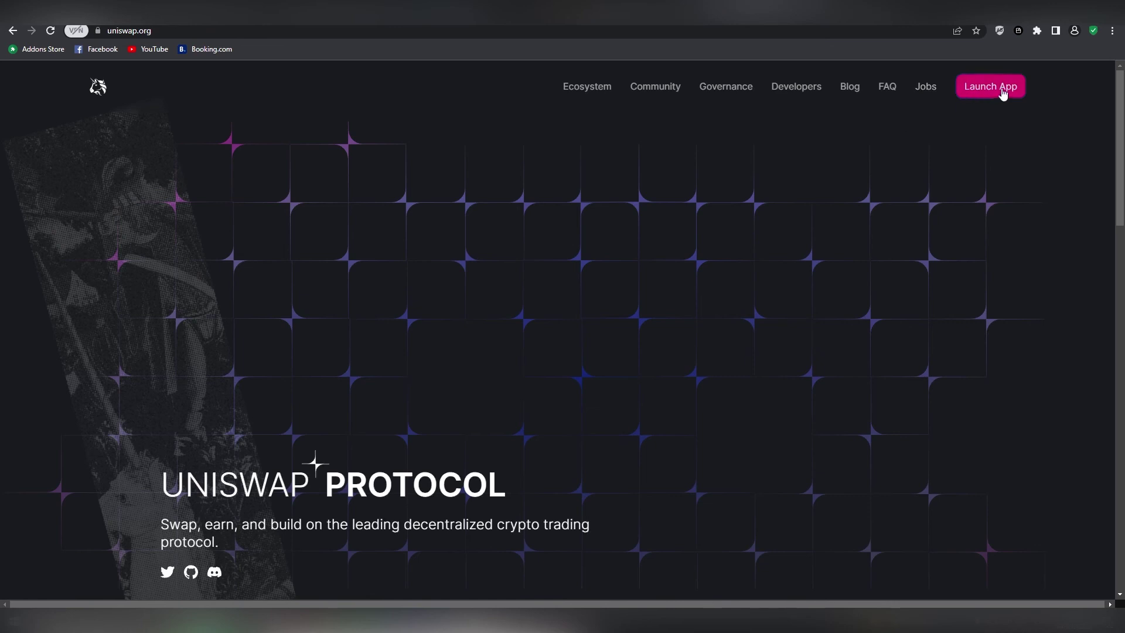
Step: Open the Uniswap swap app and try an injected wallet connection, then cancel it
click(996, 87)
click(1042, 85)
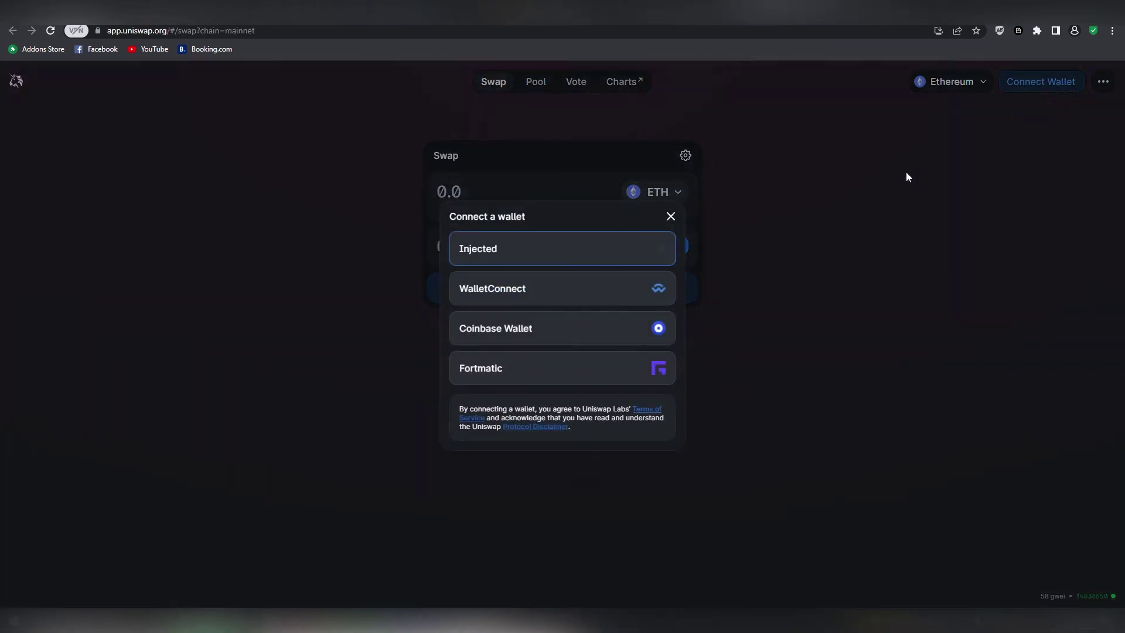
click(558, 260)
click(799, 275)
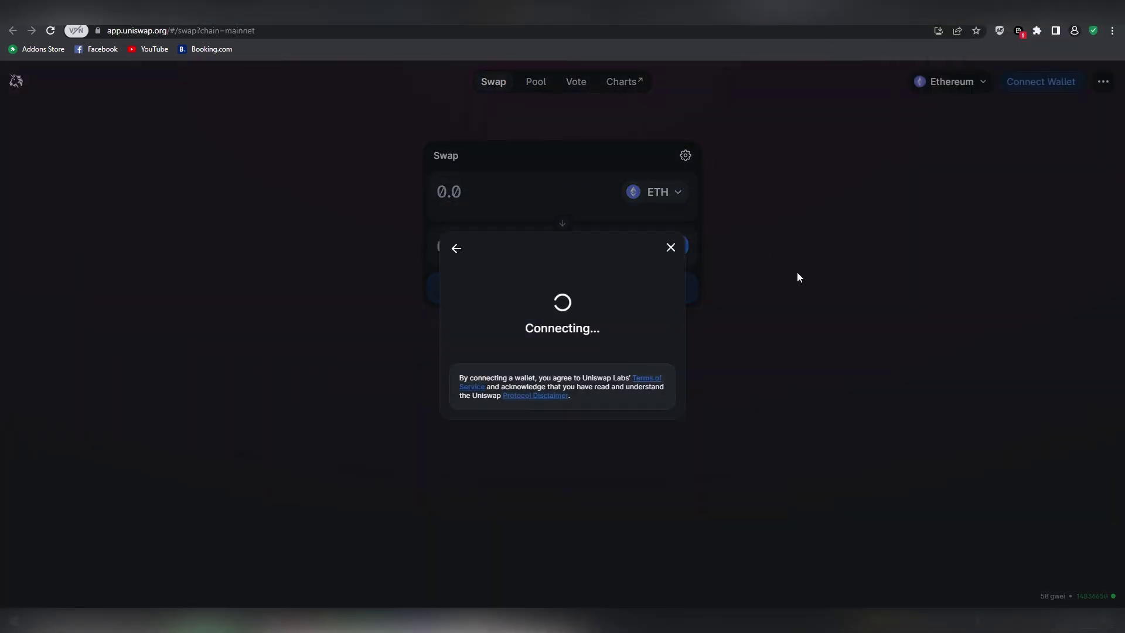
Step: Unlock GameStop Wallet with the account password and switch it to Ethereum Layer 1
click(1020, 33)
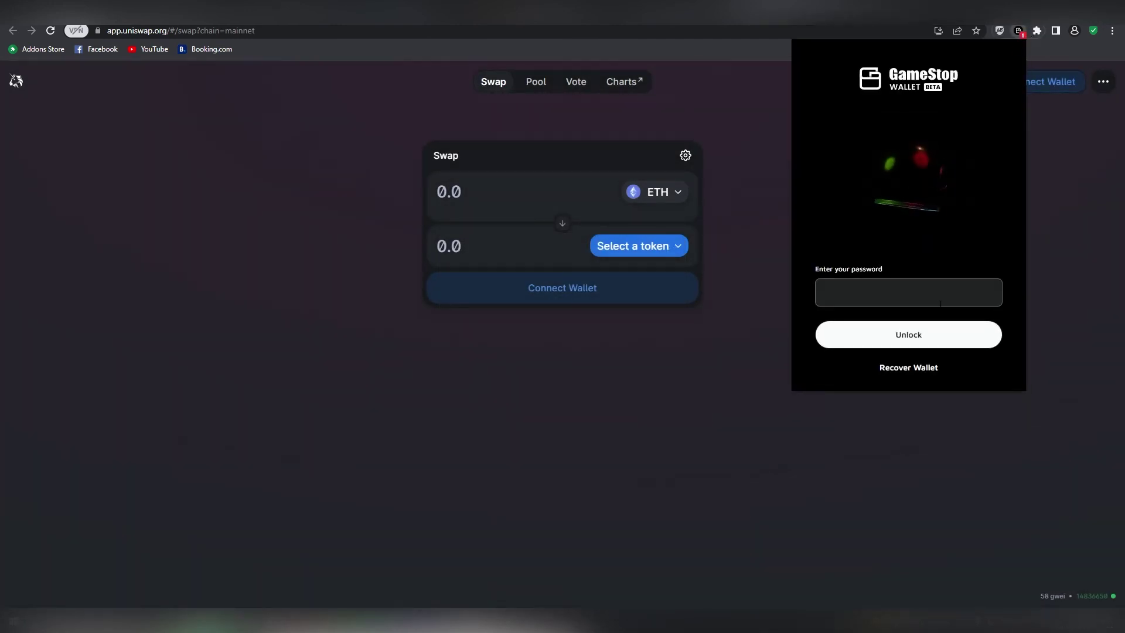
text(•••••••)
key(Return)
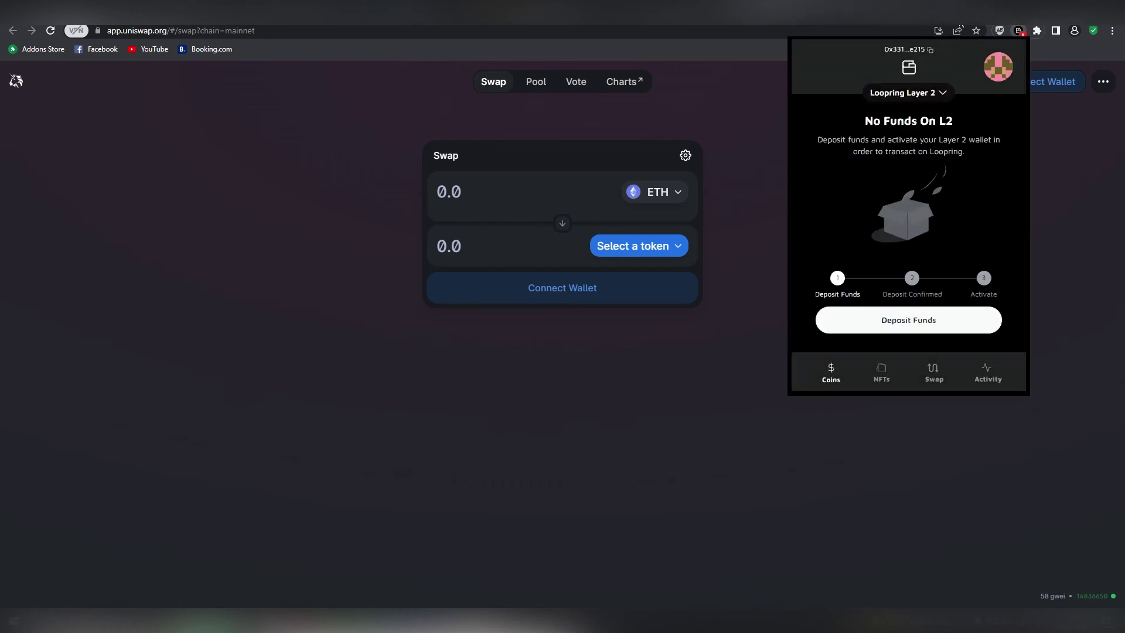
click(920, 100)
click(967, 234)
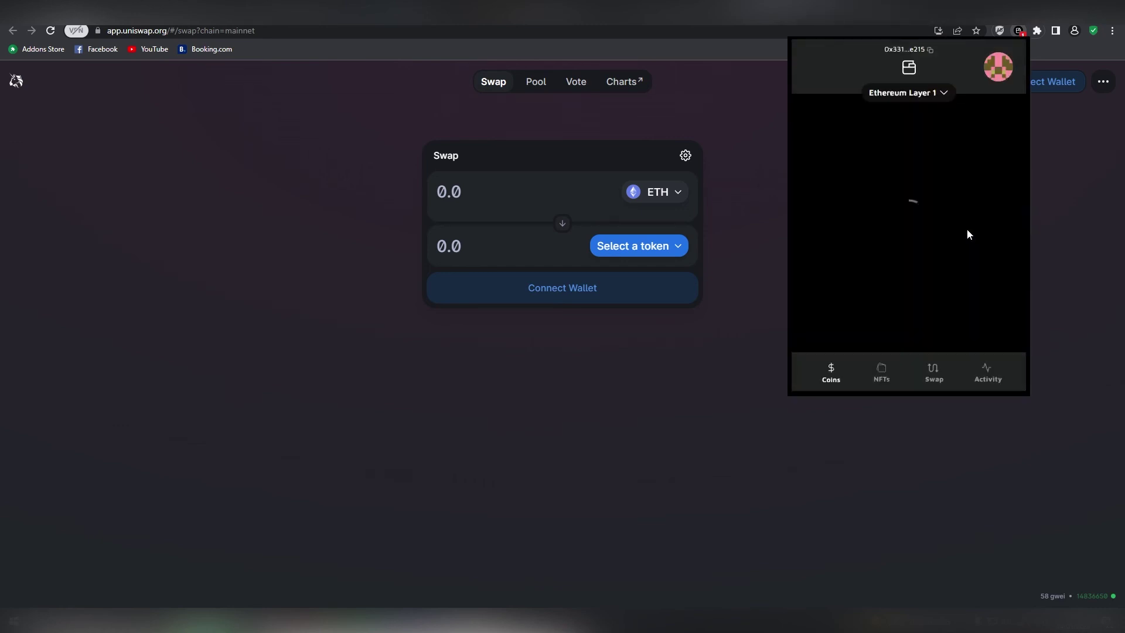
click(743, 234)
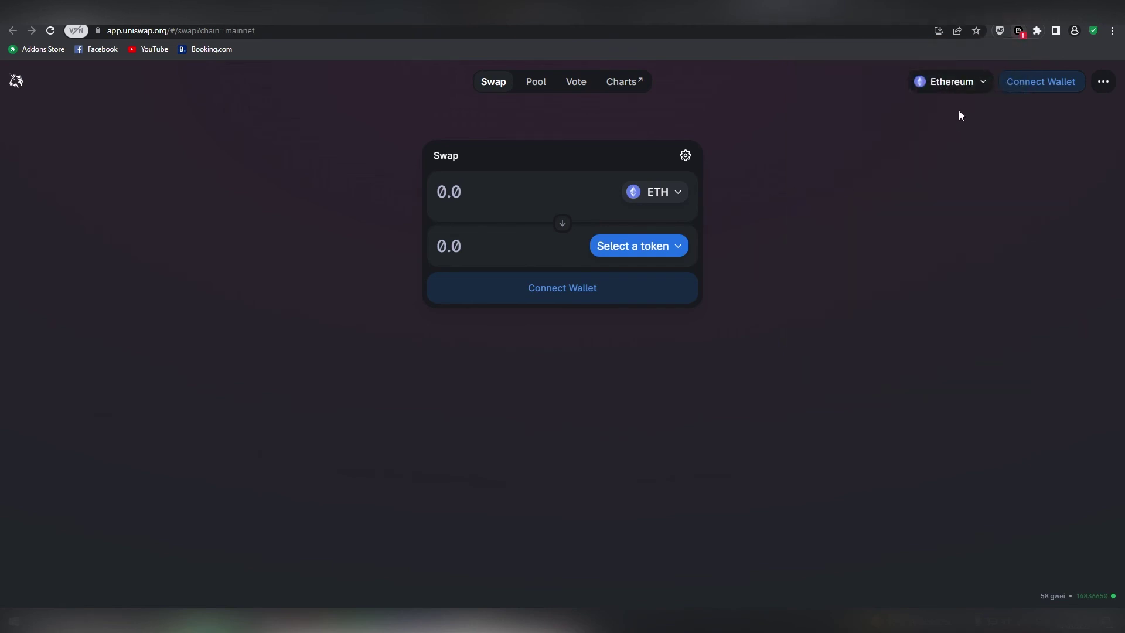
Step: Reconnect Uniswap through the injected browser wallet and approve the request in GameStop Wallet
click(1016, 89)
click(598, 262)
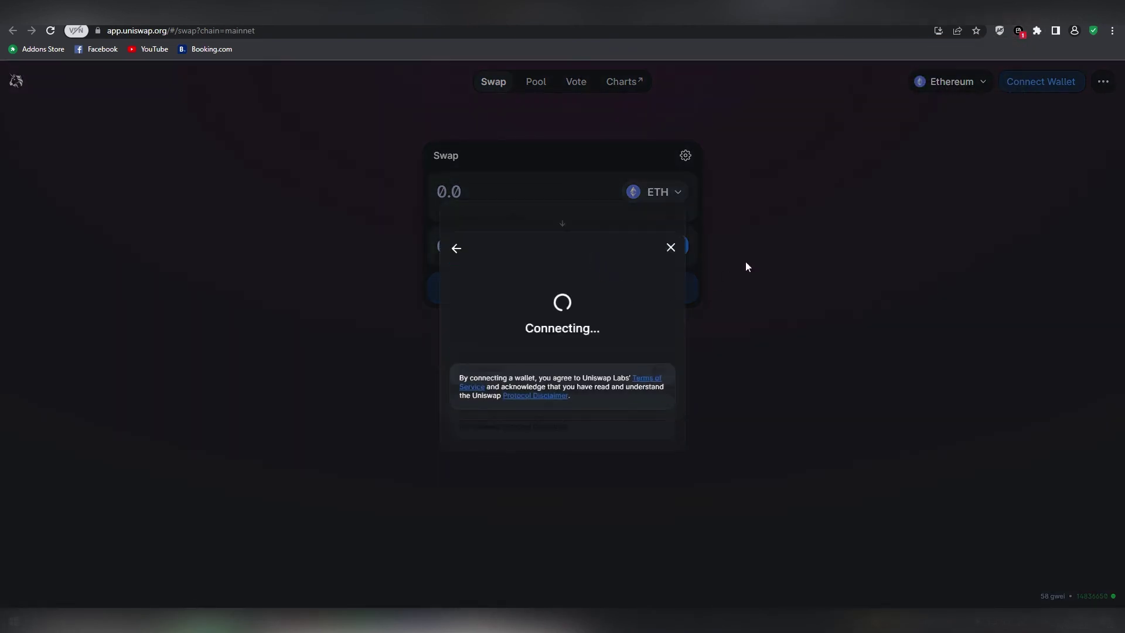
click(1018, 31)
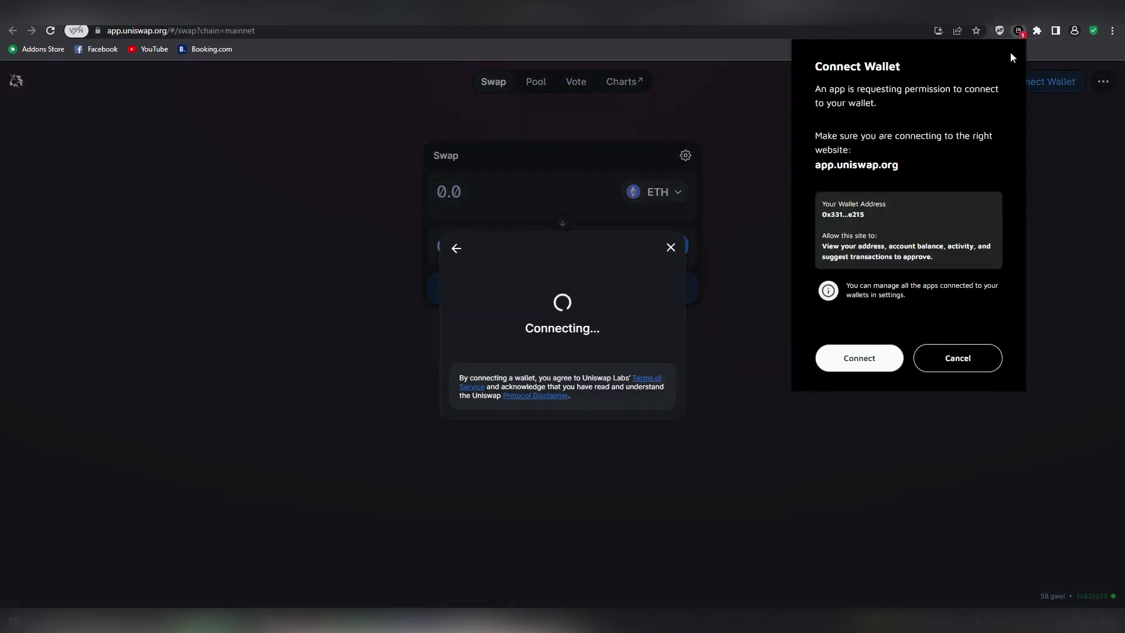
click(857, 359)
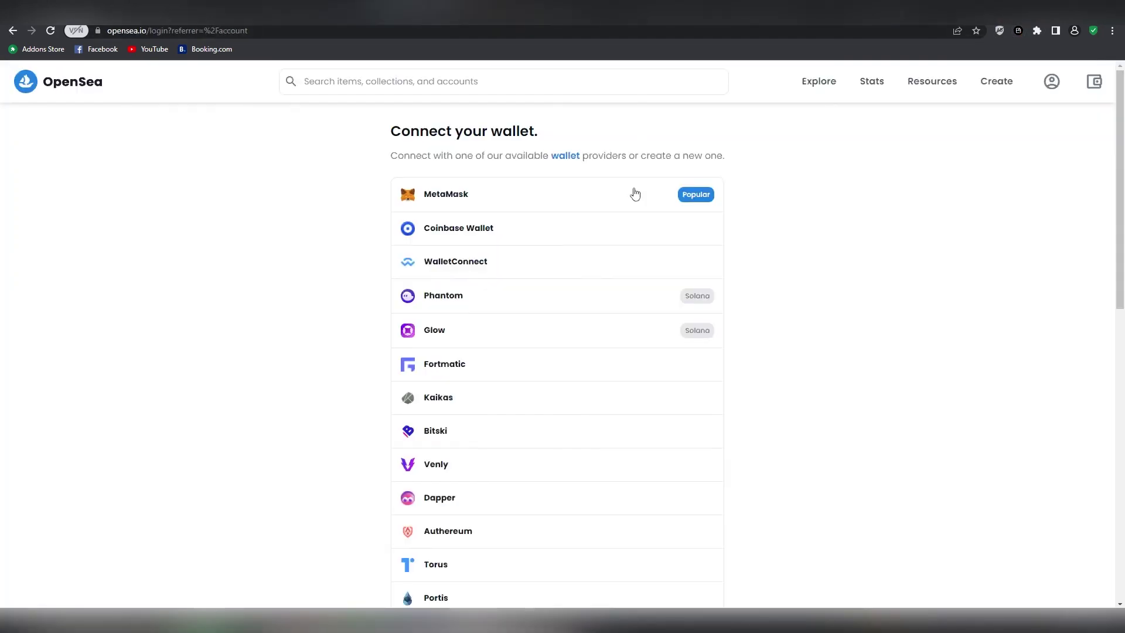
Step: Reload OpenSea's login page, try MetaMask, then return and reveal all wallet providers
click(49, 33)
click(579, 206)
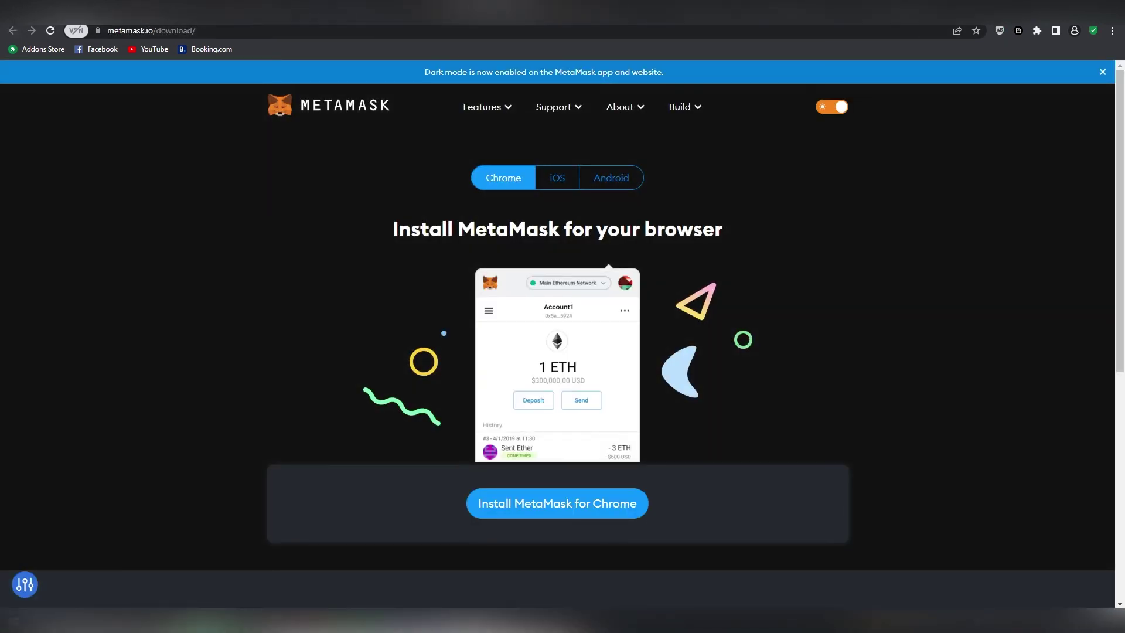
key(alt+Left)
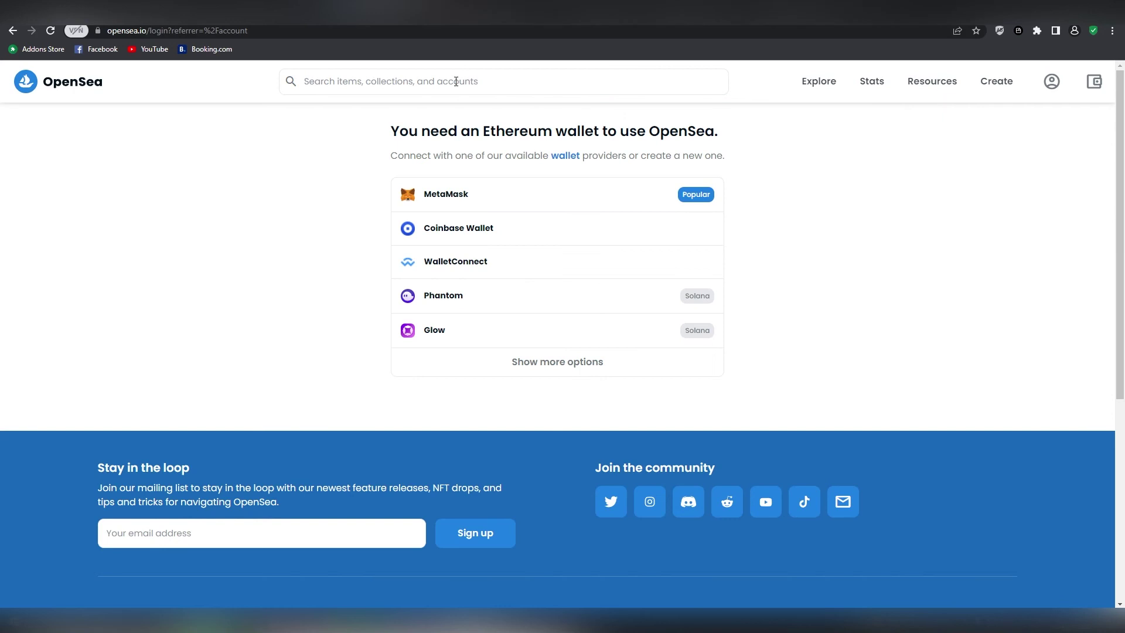
click(533, 380)
scroll(562, 376, down, 2)
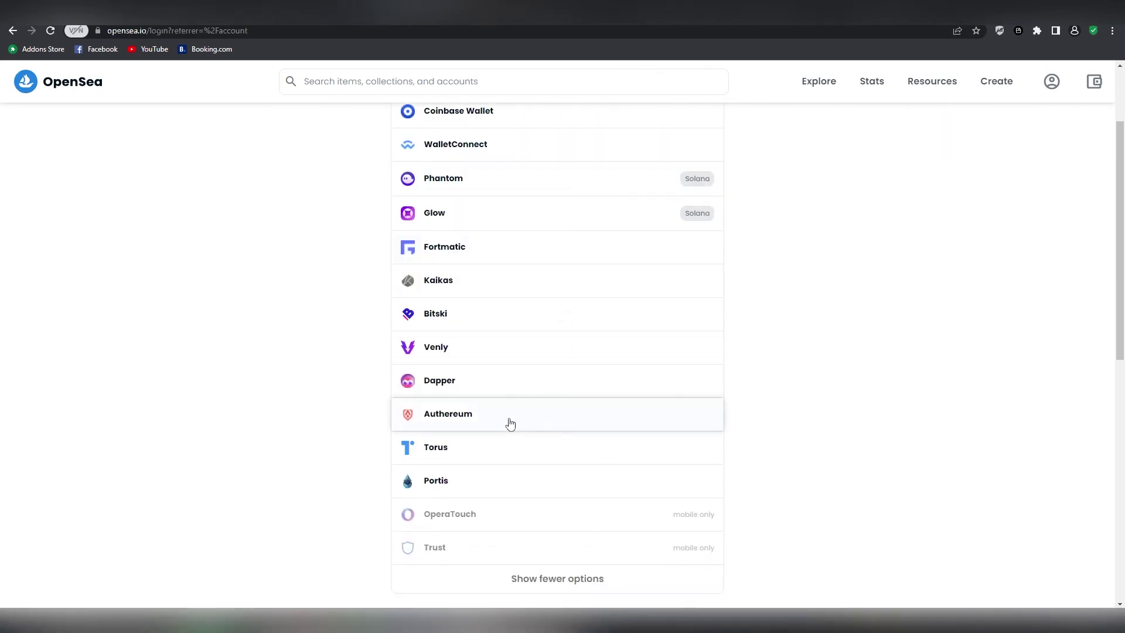
scroll(507, 410, up, 2)
Step: From the OpenSea homepage, check the wallet panel and profile, then open GameStop Wallet showing 0 ETH
click(93, 91)
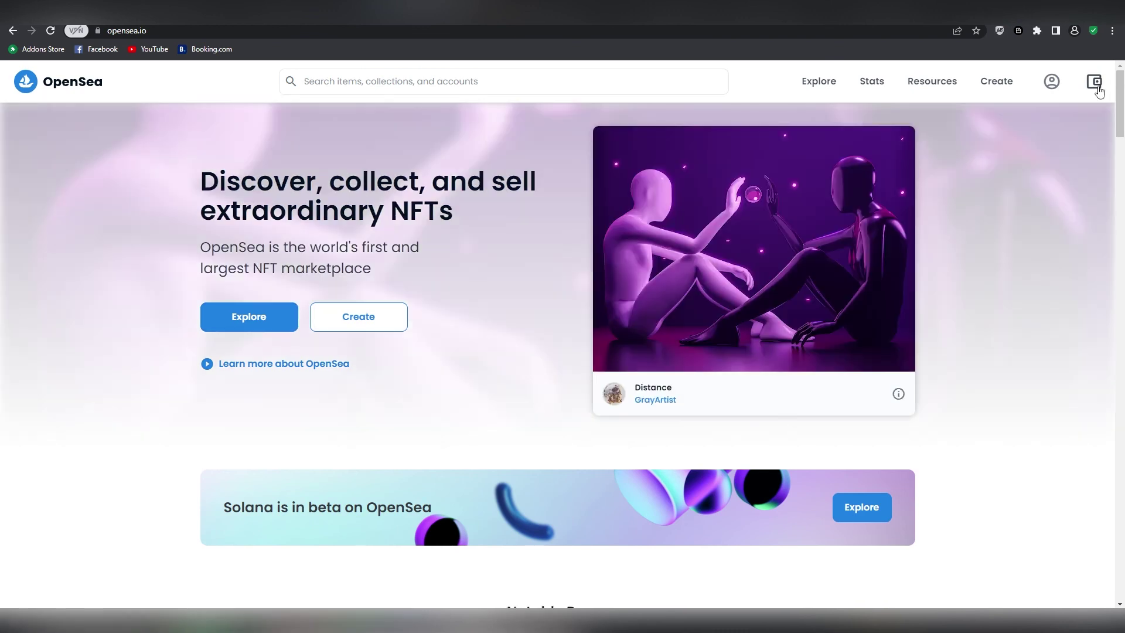
click(1097, 84)
click(1052, 83)
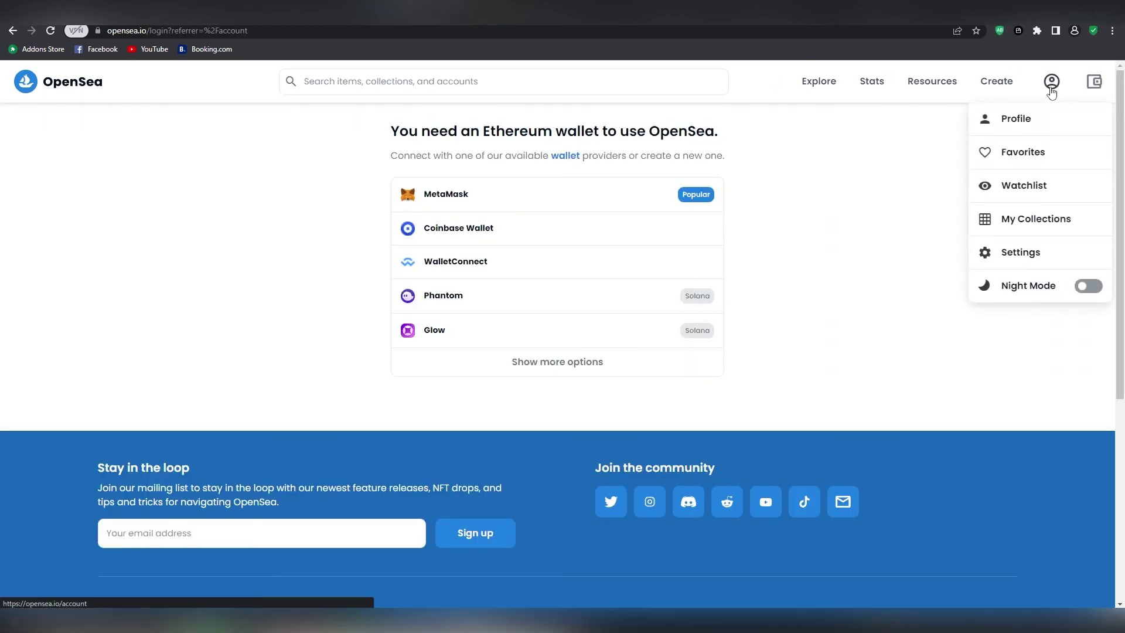
click(1017, 30)
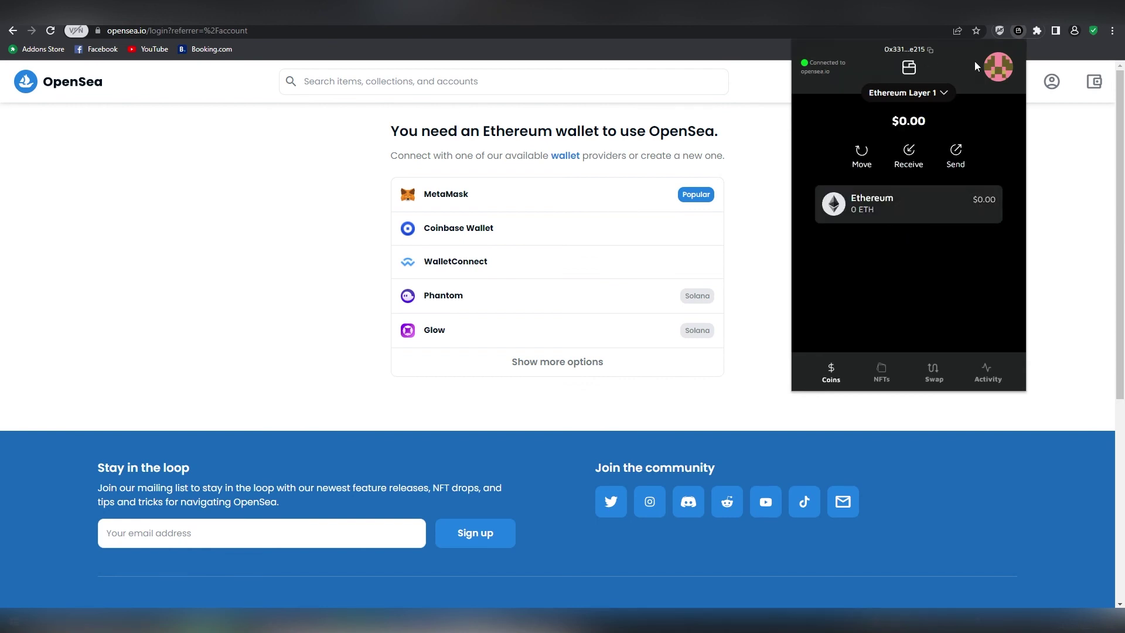
Step: Switch GameStop Wallet to the Trust account
click(998, 67)
click(977, 103)
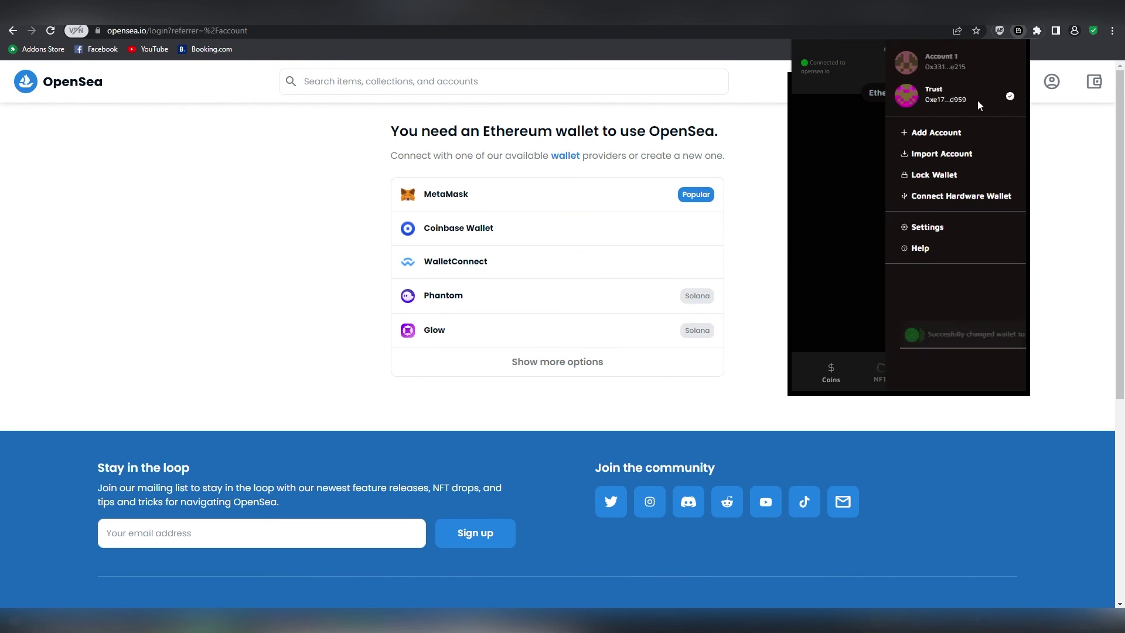
click(762, 176)
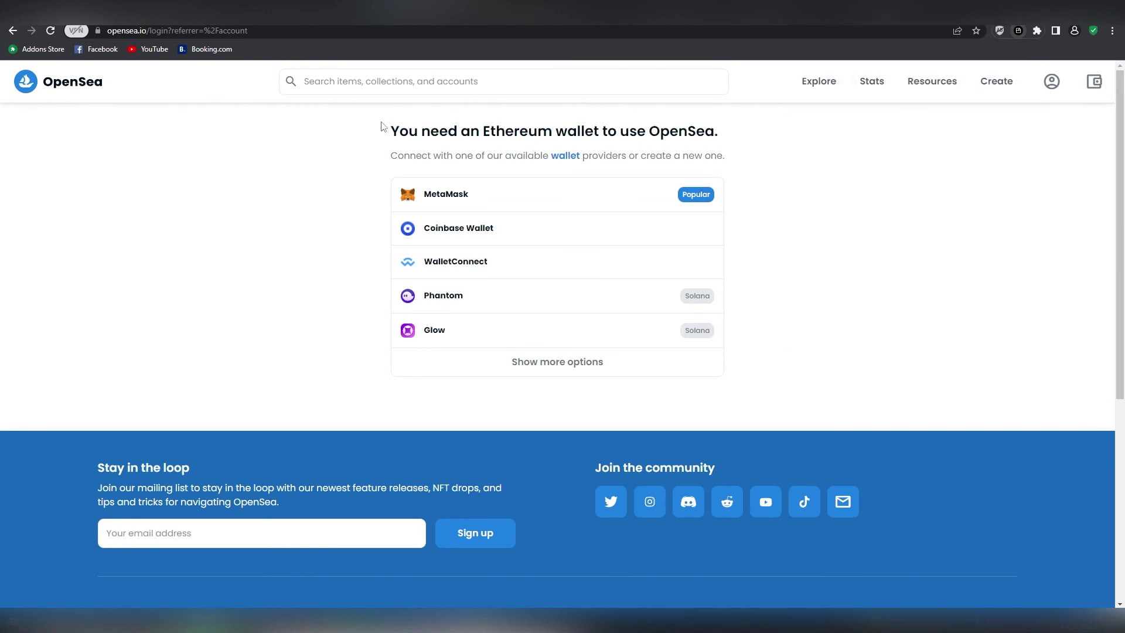
Step: Reload OpenSea, try signing in with Authereum, close it, and return to wallet.gamestop.com
click(54, 33)
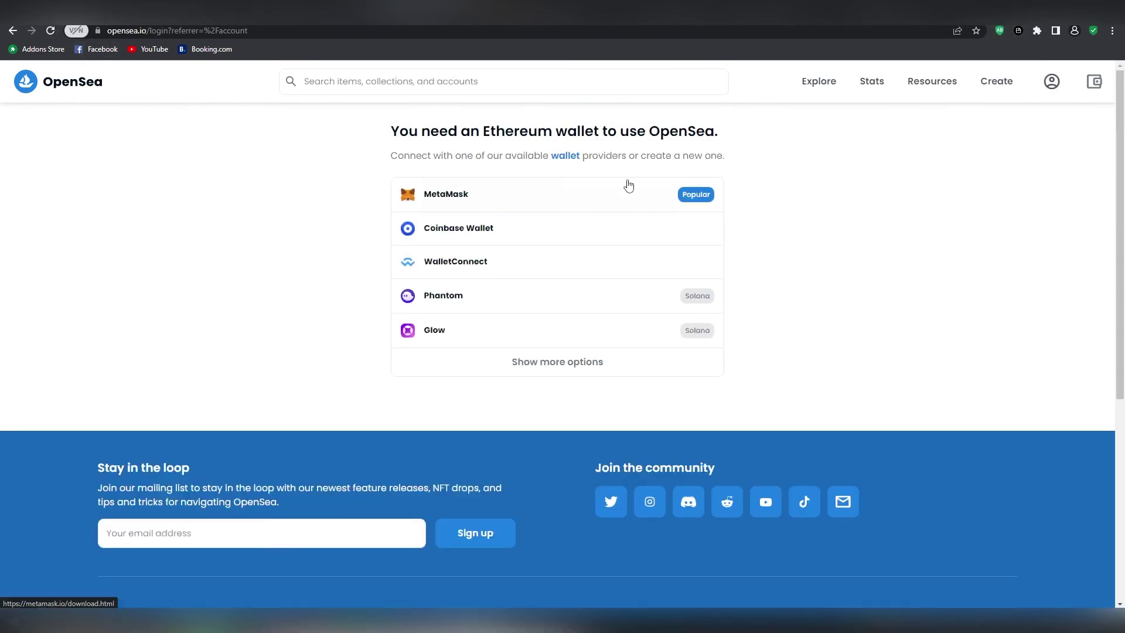
click(509, 365)
scroll(520, 367, down, 2)
click(508, 424)
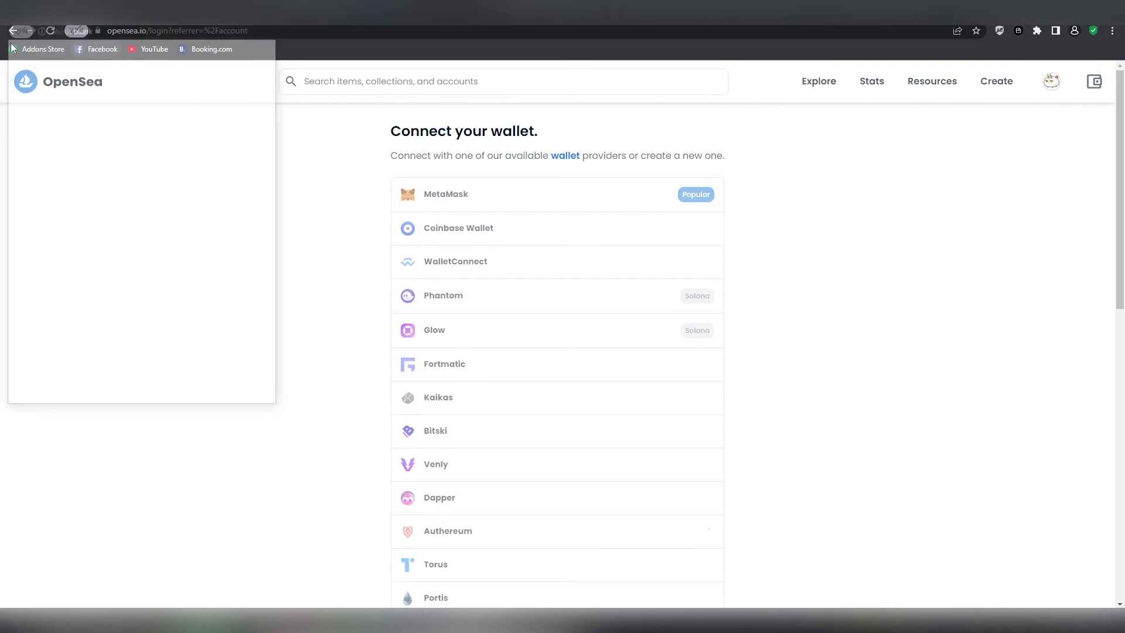
click(271, 25)
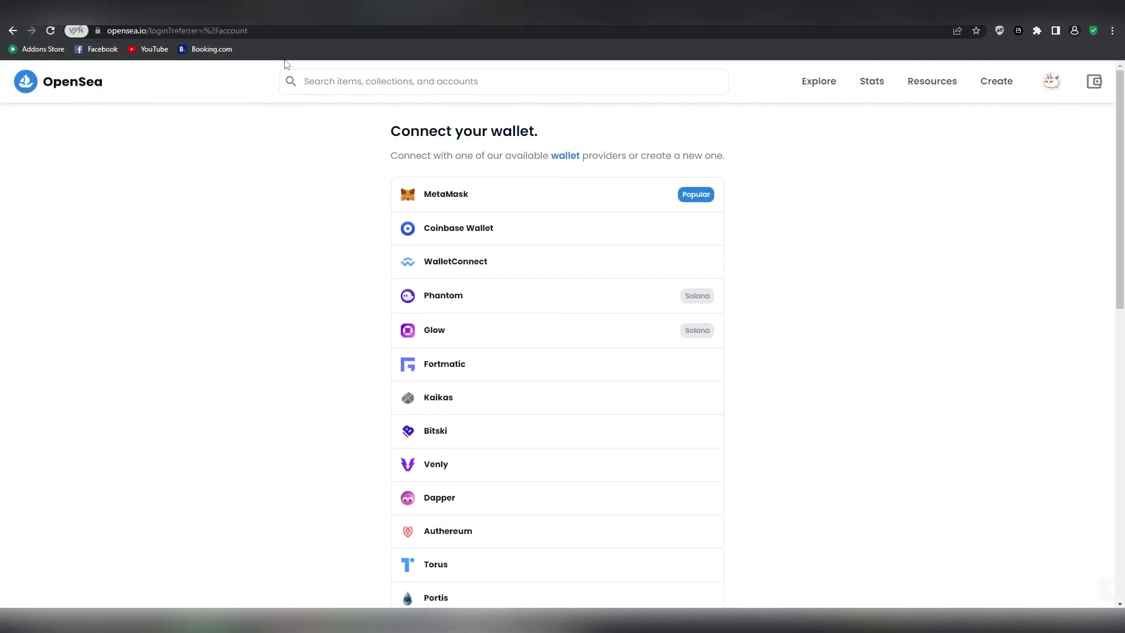
click(70, 85)
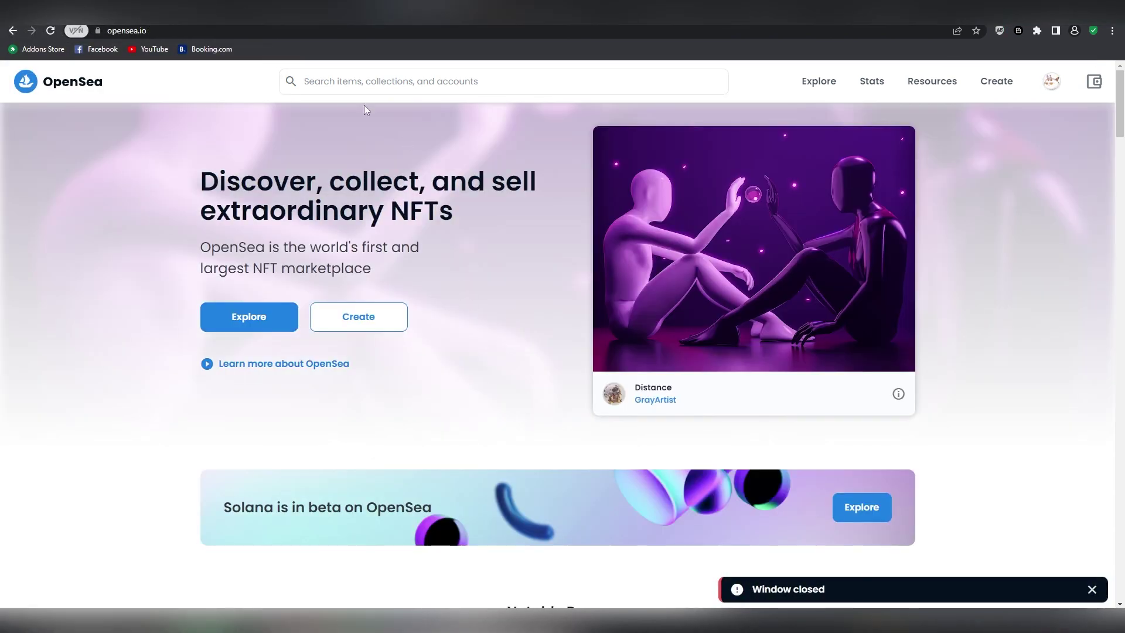
key(alt+Left)
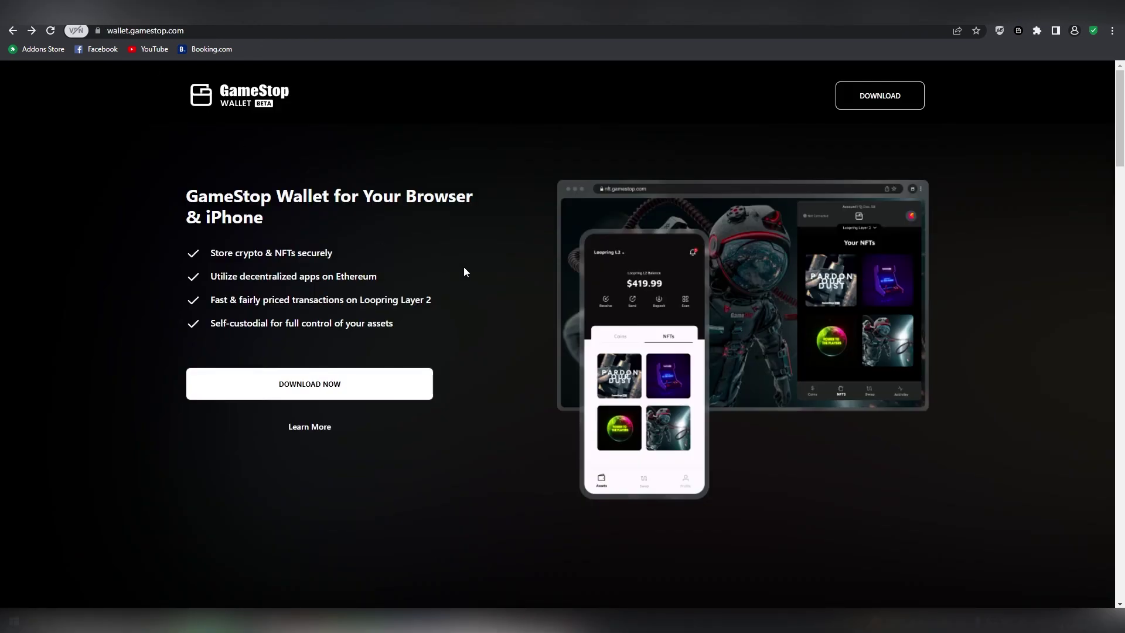
Step: Open GameStop Wallet on the Trust account and browse its NFTs and swap page
scroll(466, 265, down, 5)
scroll(454, 314, up, 5)
click(1017, 30)
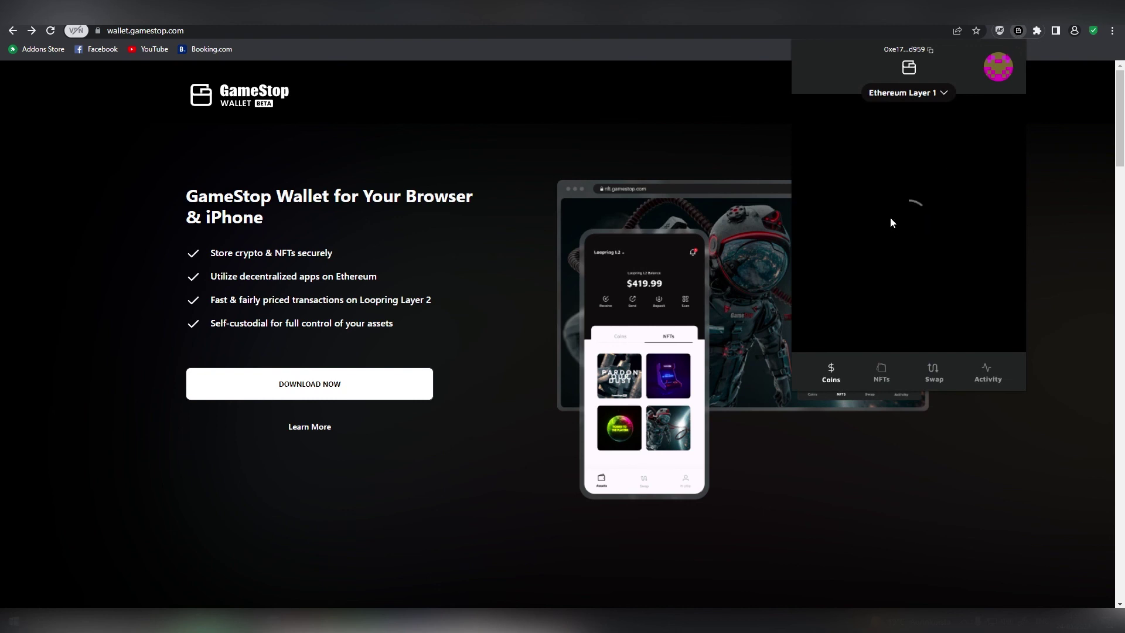
click(865, 380)
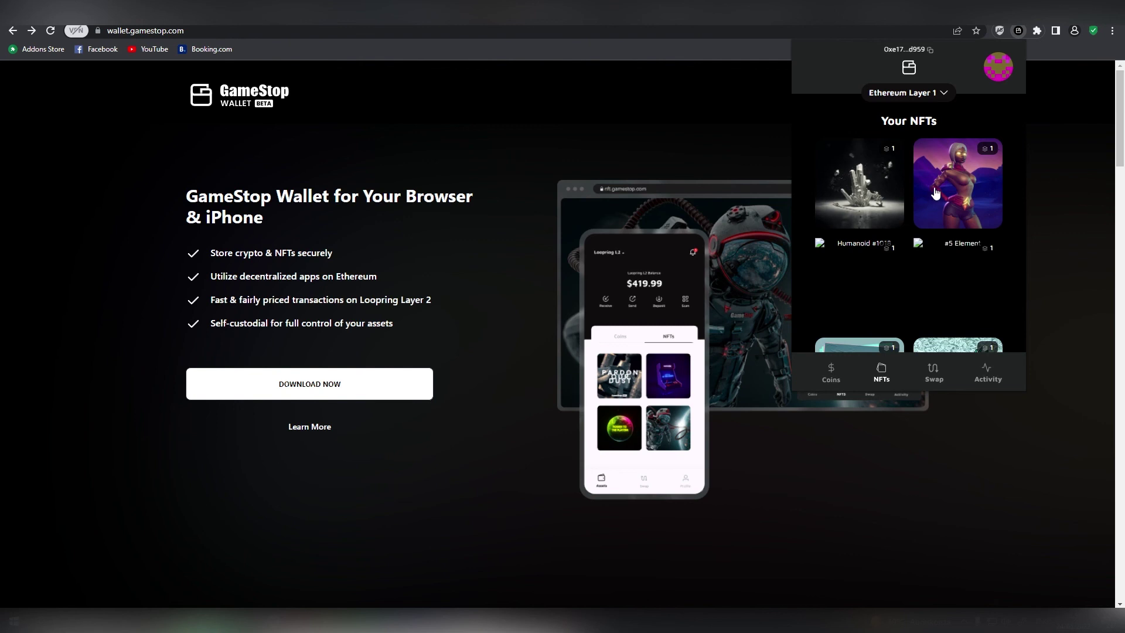
scroll(936, 193, down, 2)
scroll(936, 193, down, 2)
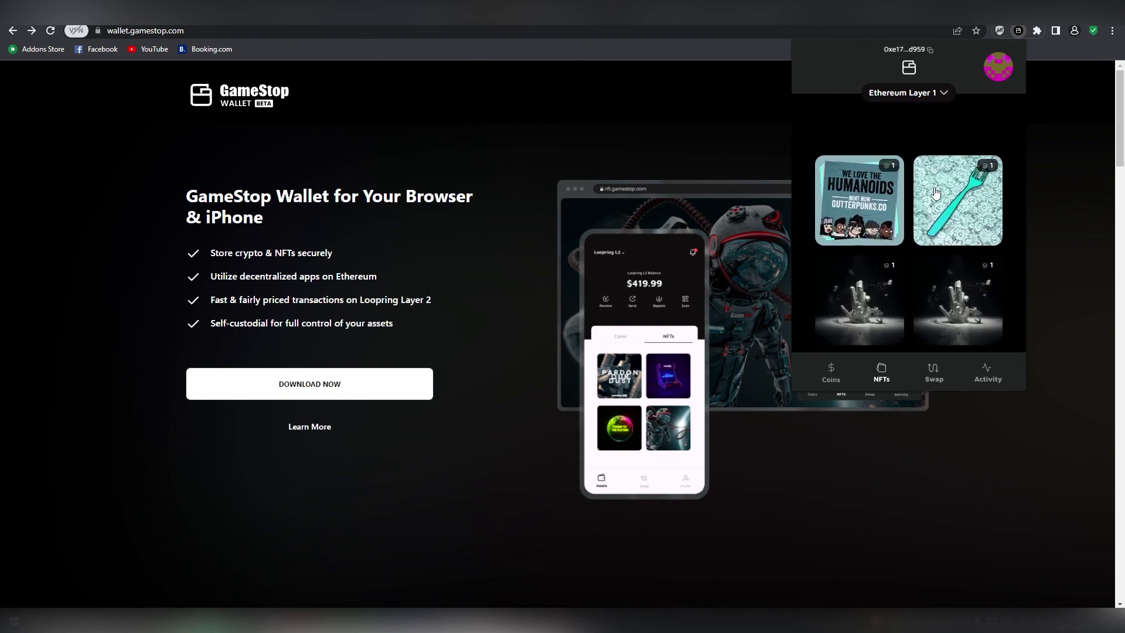
click(932, 371)
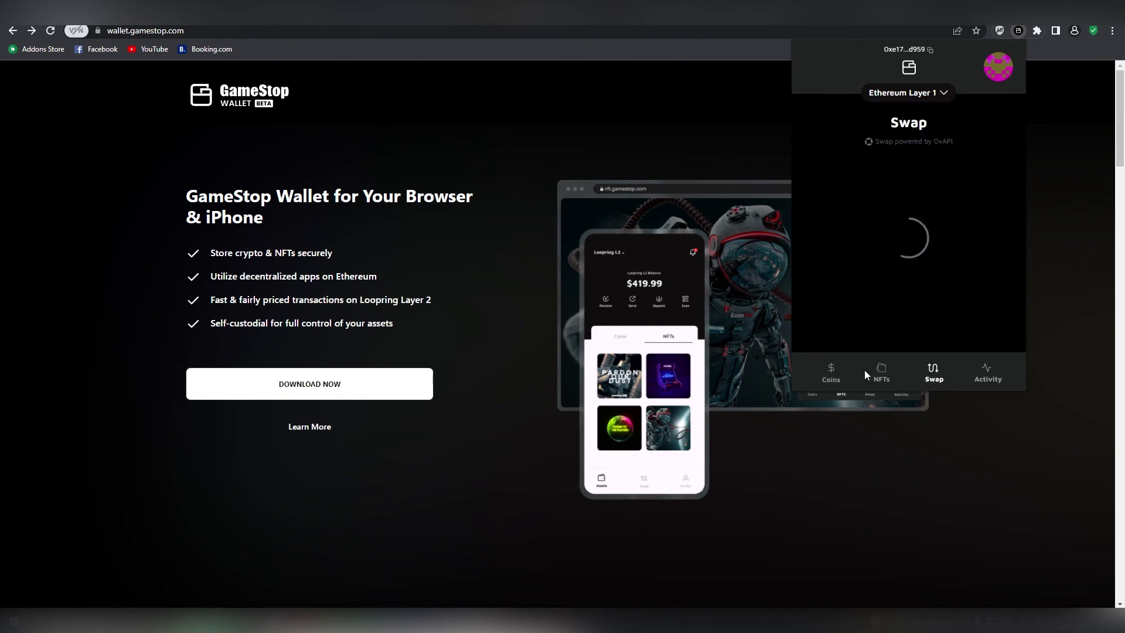
Step: Review the $643.40 coin list and Ethereum details, check activity, and open the account menu
click(827, 372)
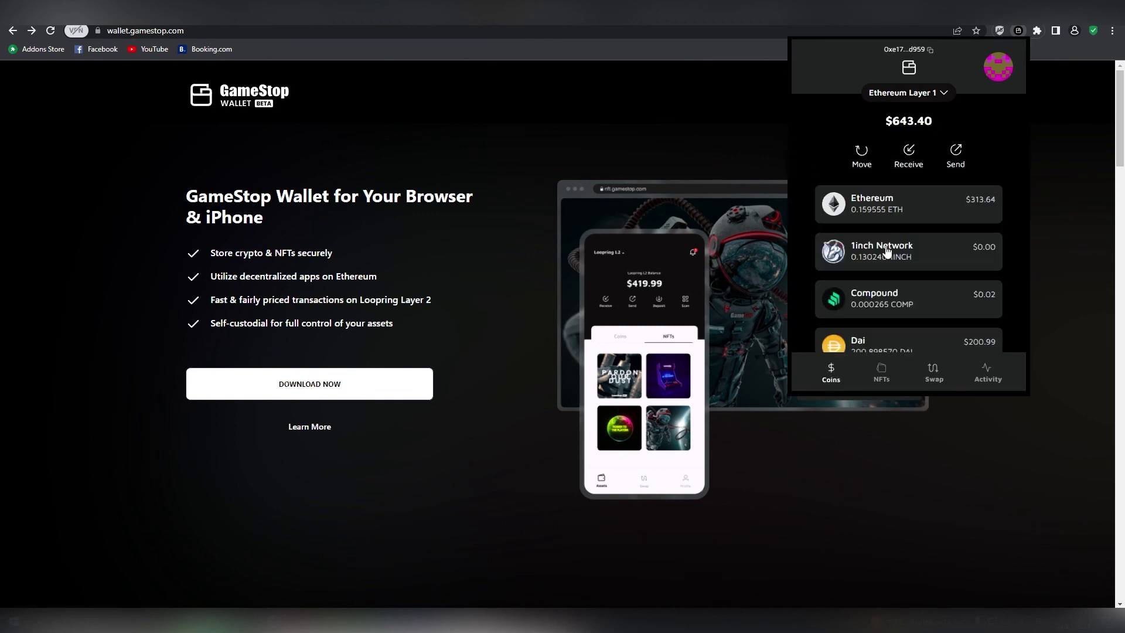
click(908, 202)
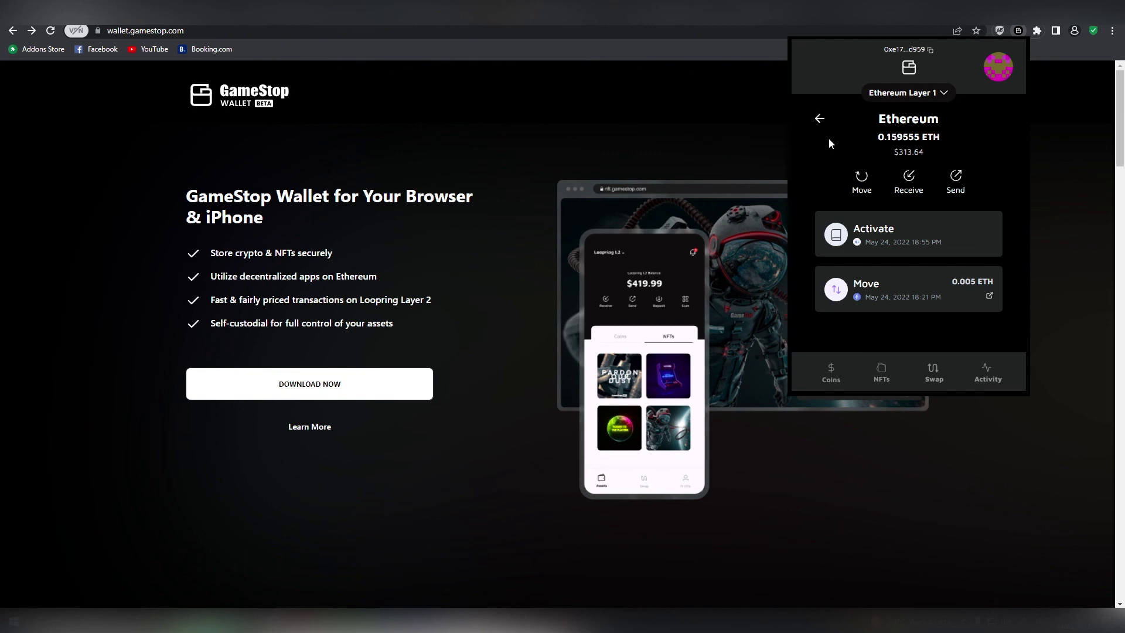
double_click(819, 119)
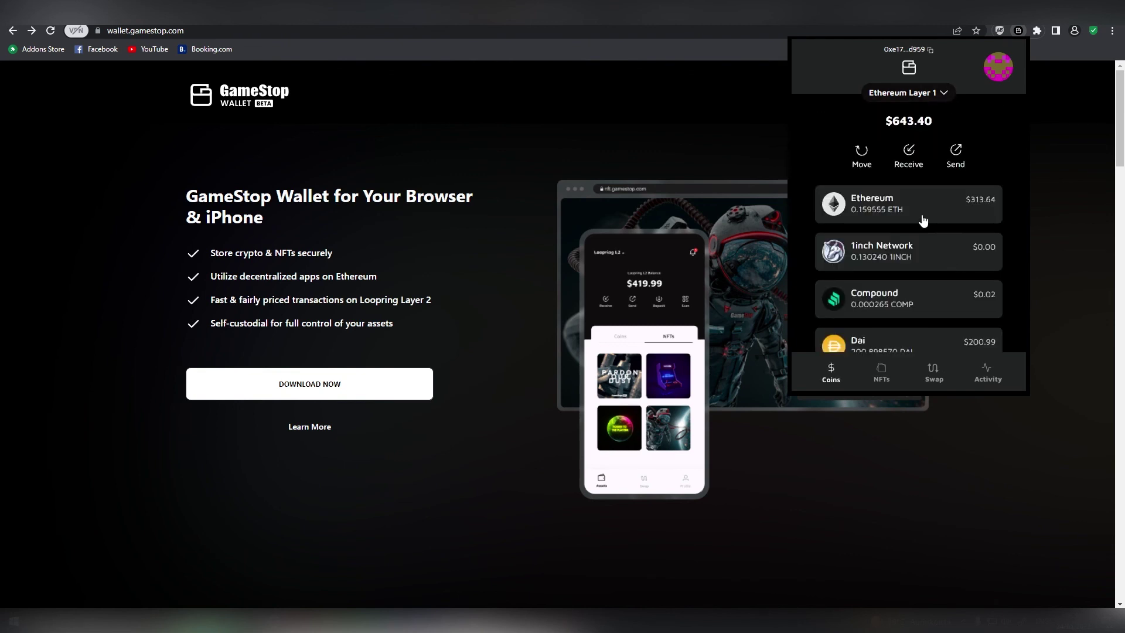
scroll(921, 264, down, 2)
click(986, 372)
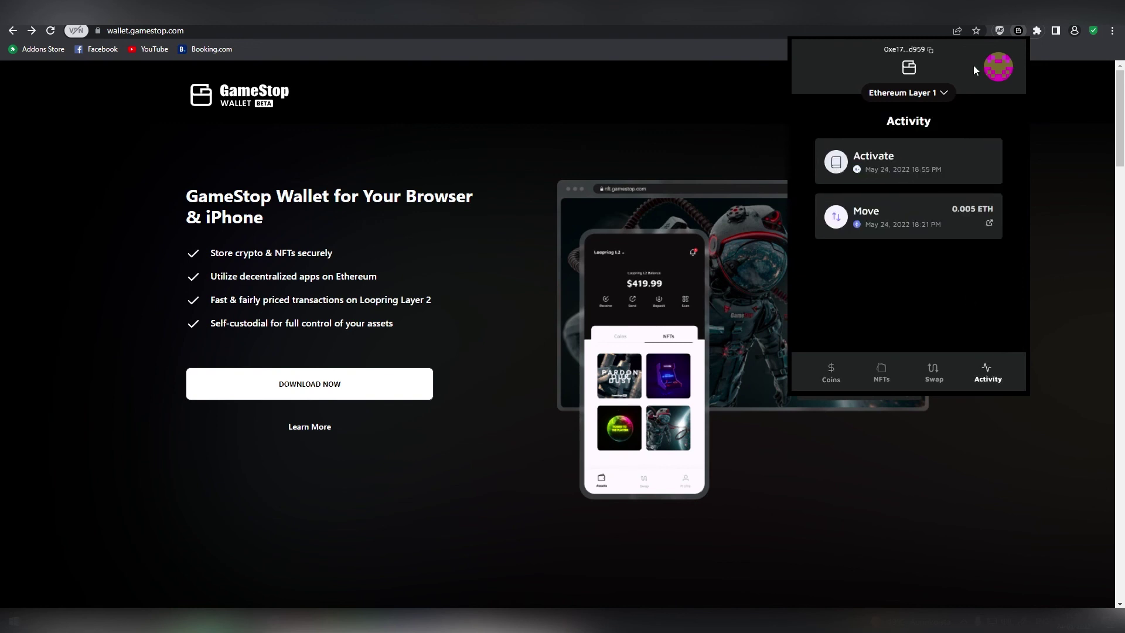
click(998, 64)
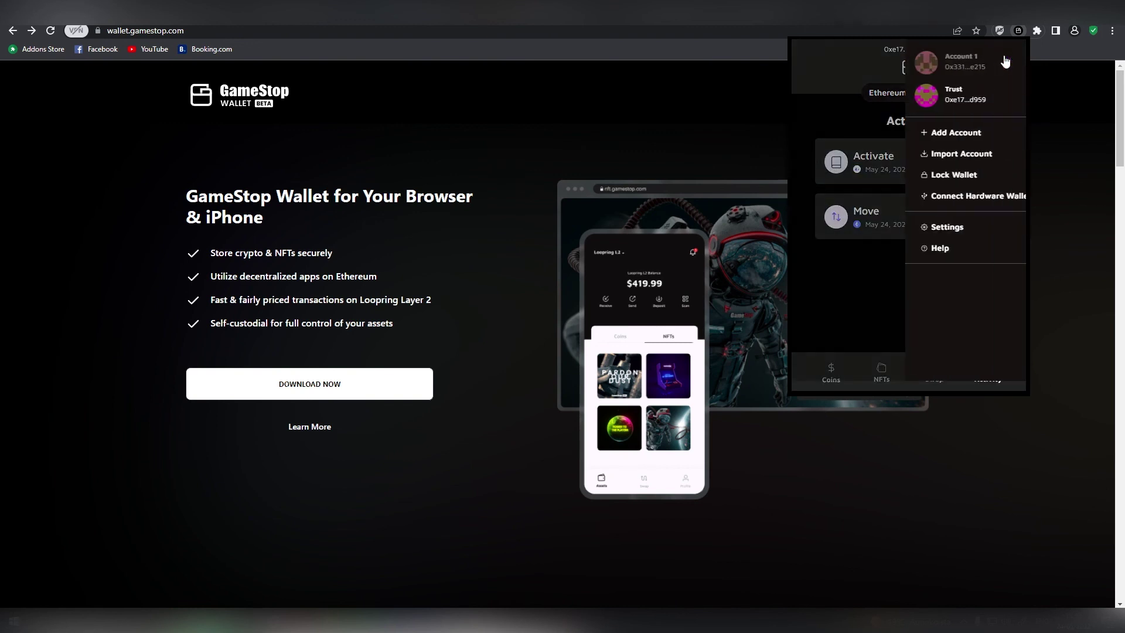
Step: Switch to Account 1 on Loopring L2 and pick card deposit, offering Wyre or Ramp
click(943, 65)
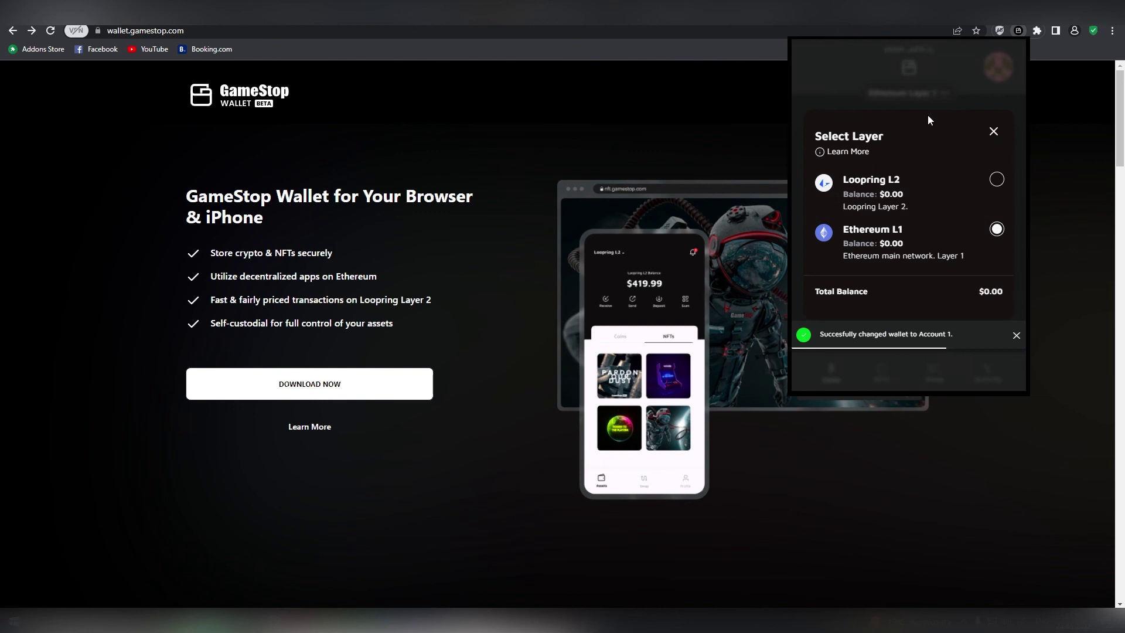
click(922, 184)
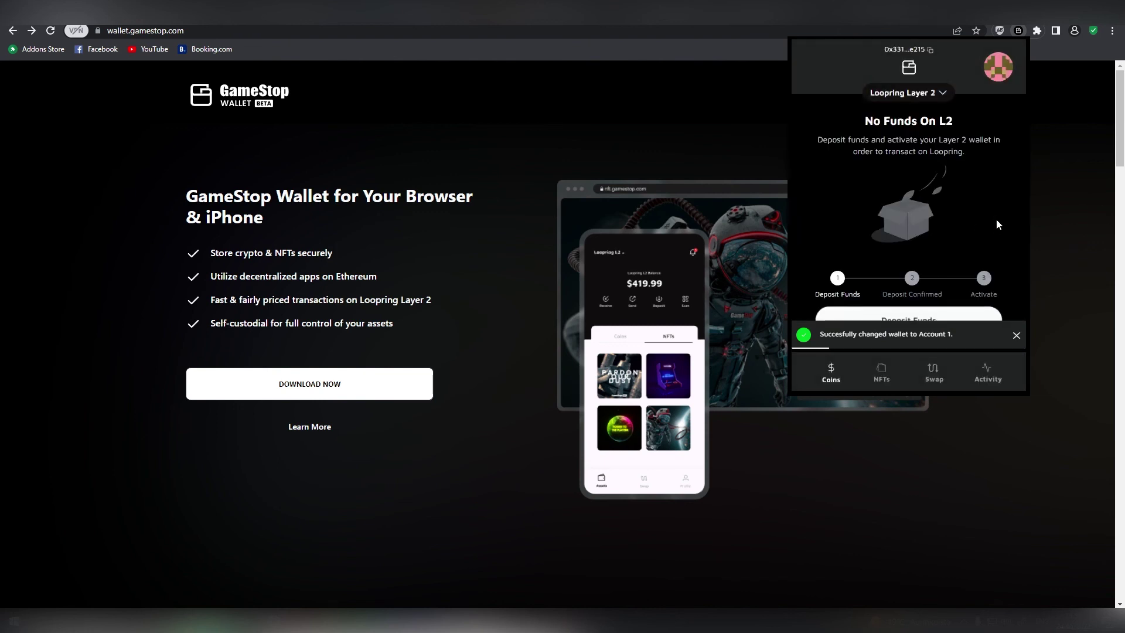
click(919, 320)
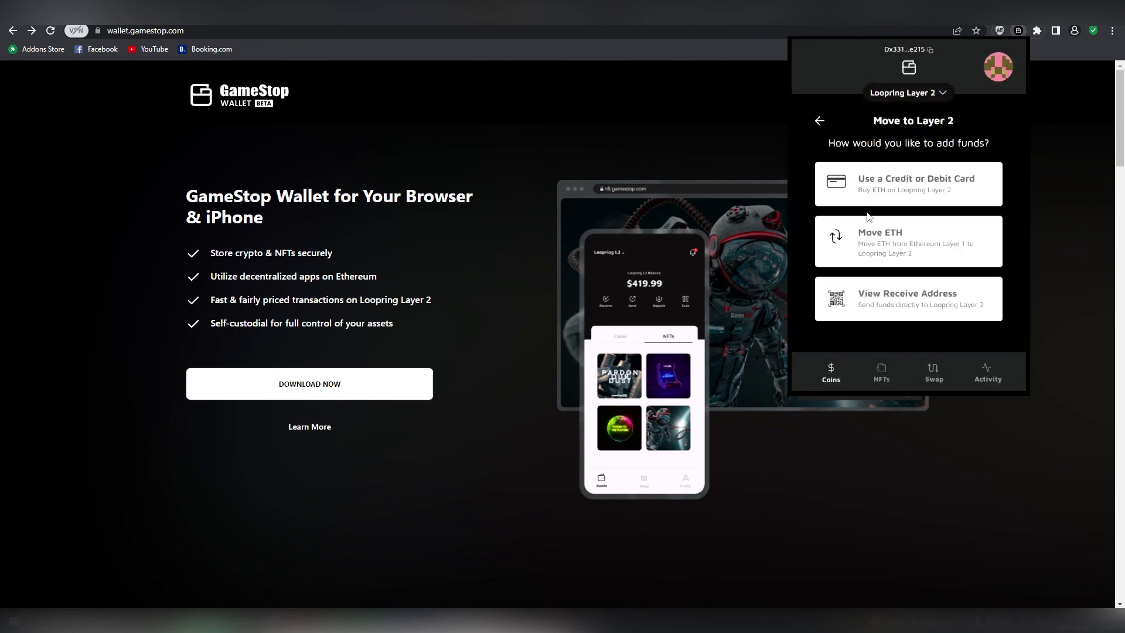
click(916, 186)
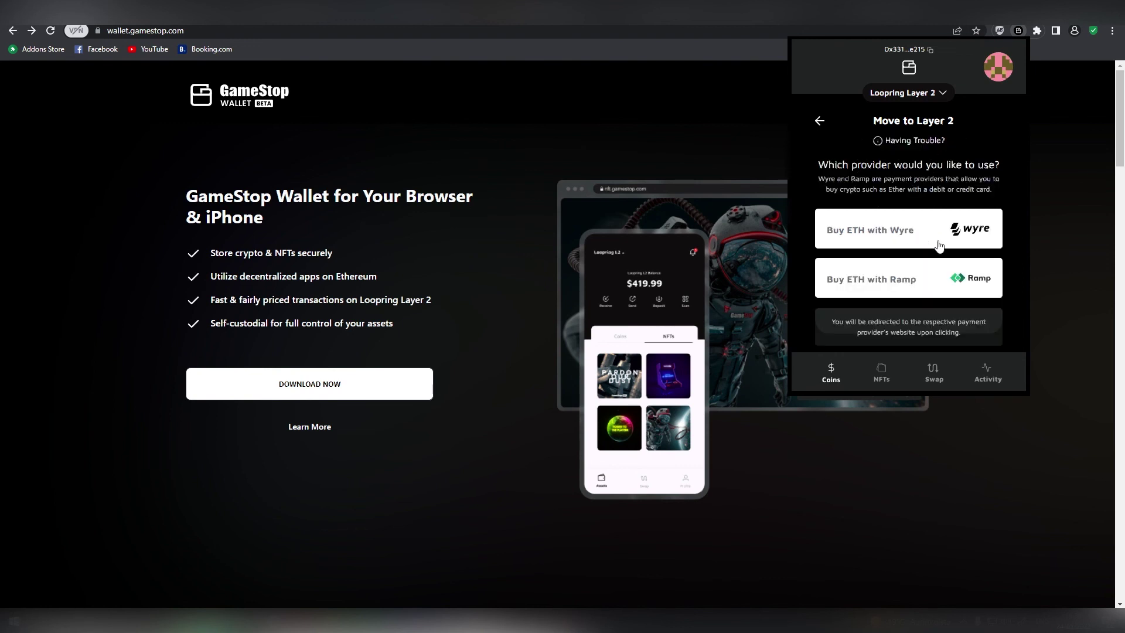